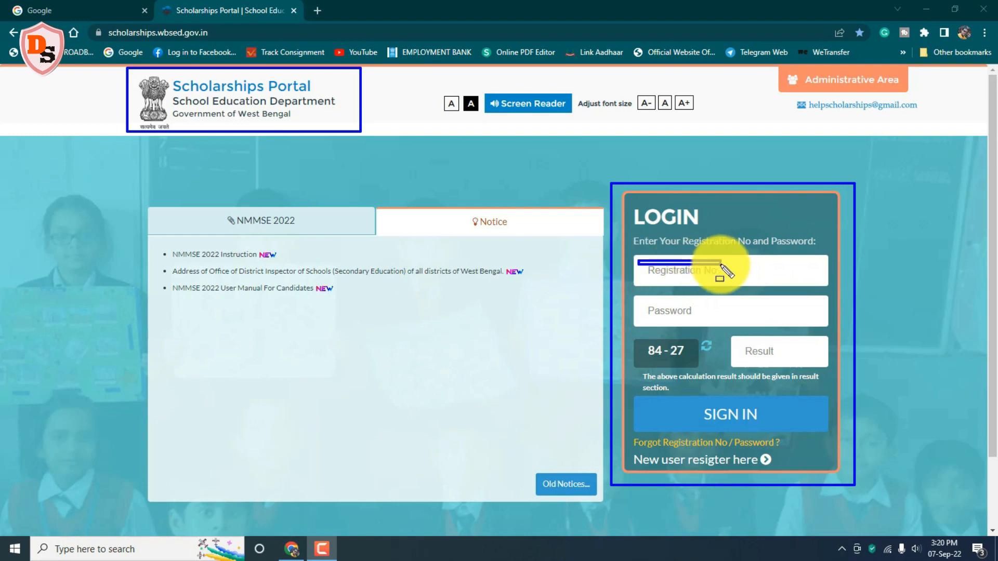
Step: Choose 'New user resigter here' and select the Centrally Sponsored NMMSE 2022 banner
left_click_drag(644, 303, 699, 322)
mouse_move(695, 397)
left_mouse_down()
mouse_move(757, 410)
mouse_move(764, 431)
left_mouse_up()
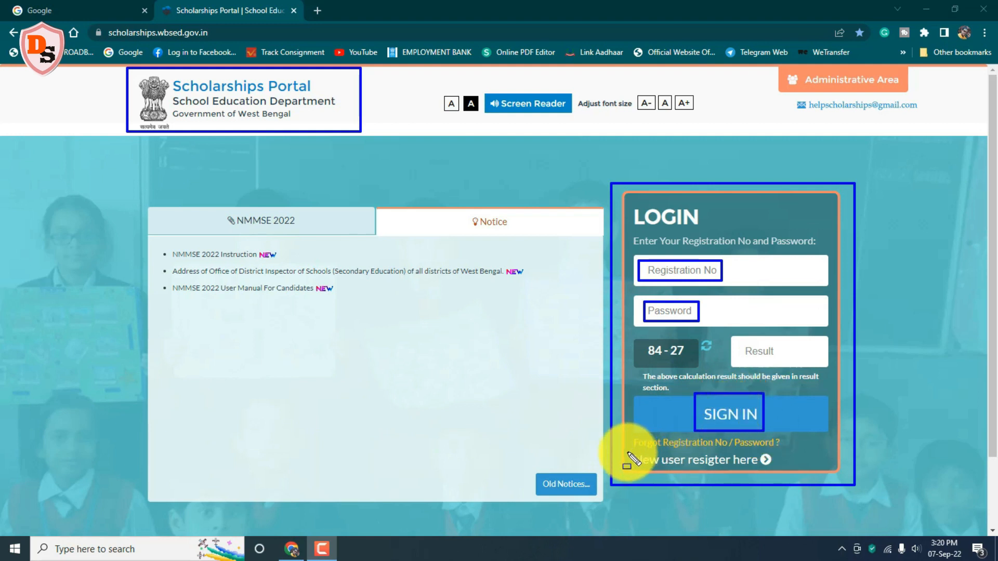
mouse_move(627, 452)
left_mouse_down()
mouse_move(747, 457)
mouse_move(778, 468)
left_mouse_up()
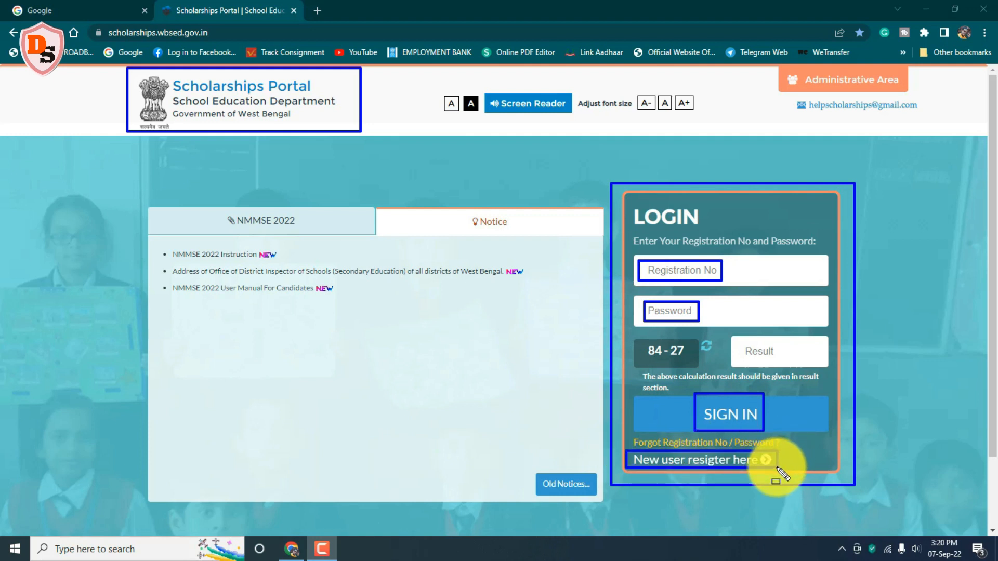
left_click(710, 460)
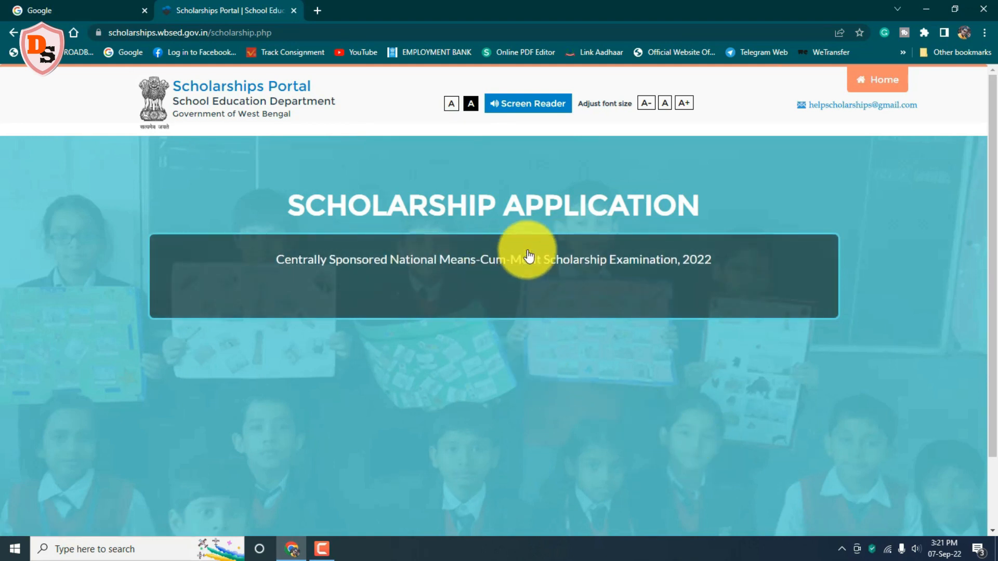
left_click(490, 263)
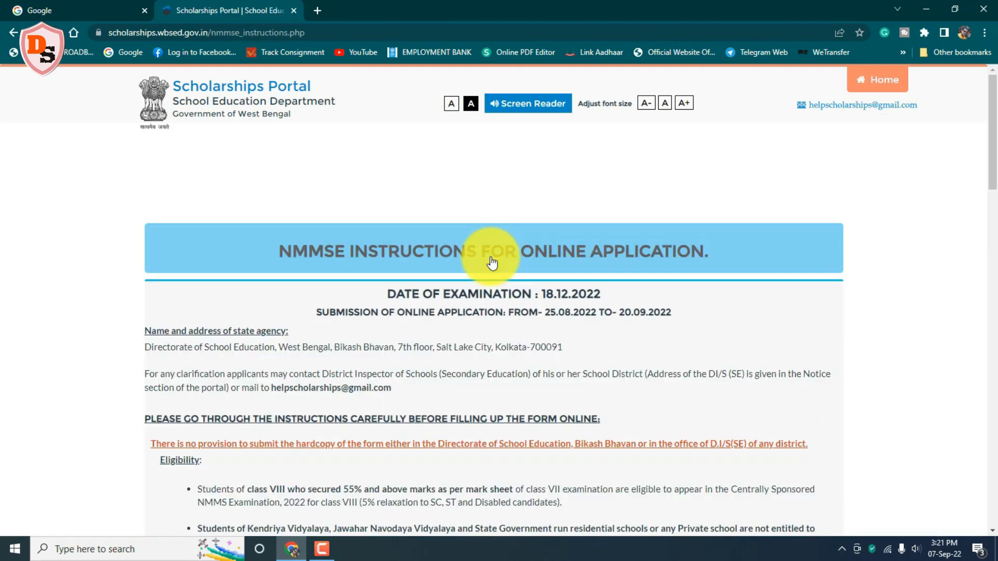
mouse_move(265, 234)
left_mouse_down()
mouse_move(679, 238)
mouse_move(722, 269)
left_mouse_up()
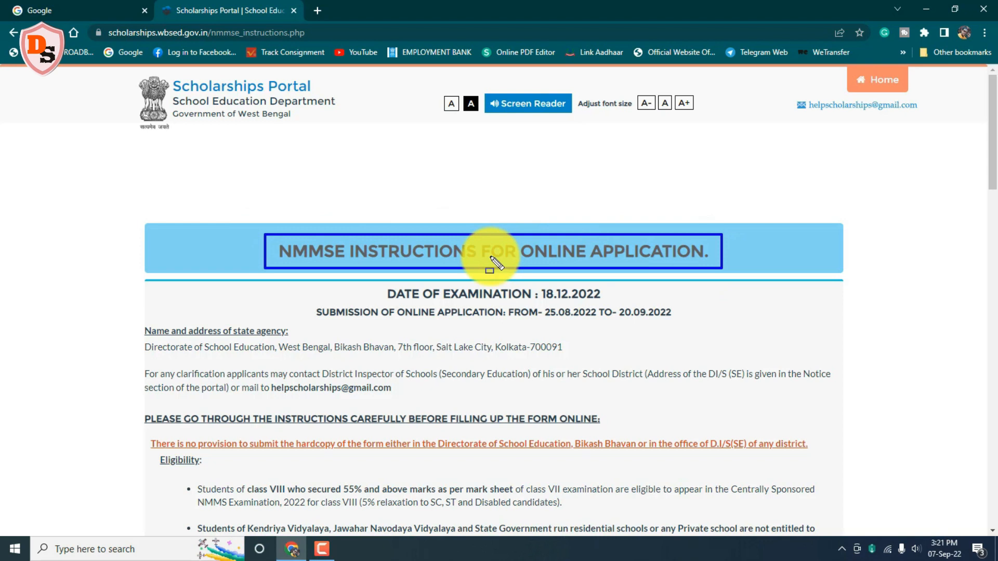
mouse_move(379, 283)
left_mouse_down()
mouse_move(594, 292)
mouse_move(604, 303)
left_mouse_up()
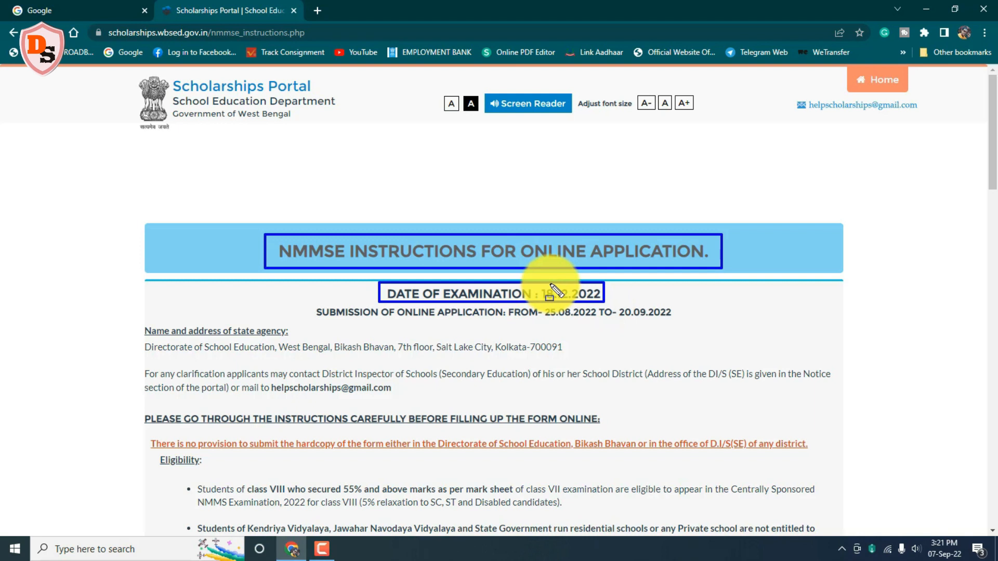
left_click_drag(309, 304, 675, 325)
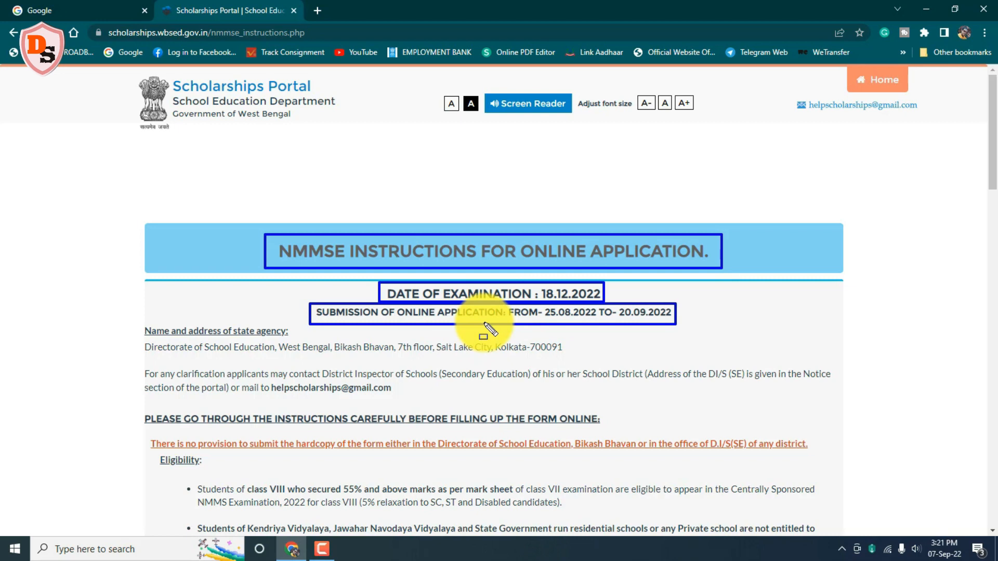
key("Escape")
left_click_drag(990, 173, 991, 227)
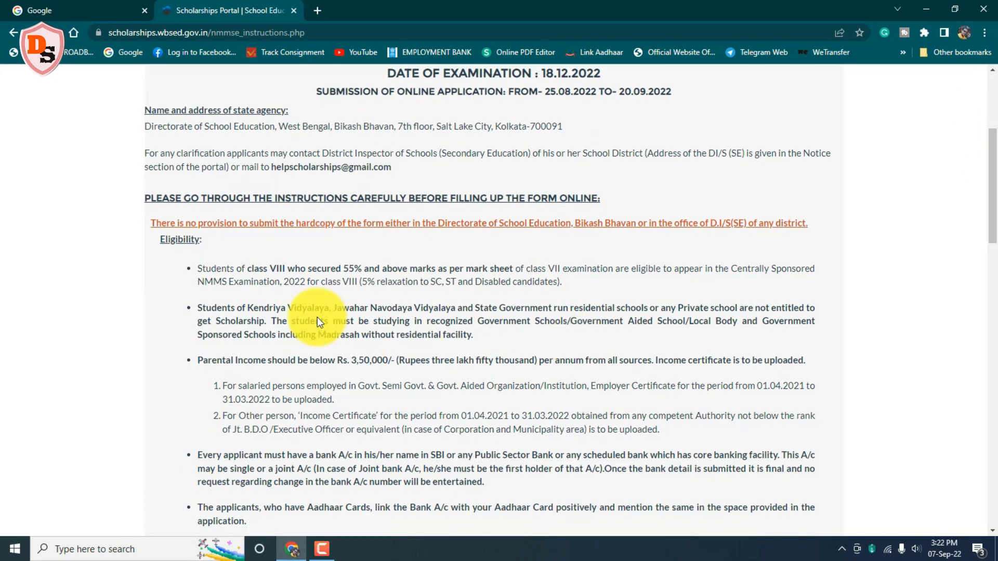
left_click_drag(193, 260, 498, 270)
mouse_move(701, 271)
left_mouse_down()
mouse_move(793, 268)
mouse_move(822, 289)
left_mouse_up()
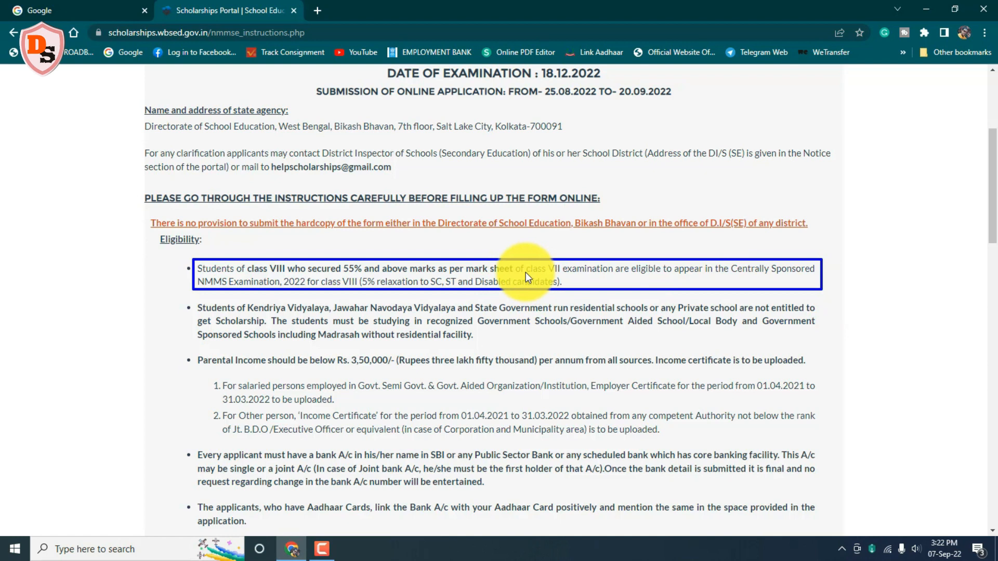
mouse_move(192, 301)
left_mouse_down()
mouse_move(767, 307)
mouse_move(822, 330)
mouse_move(823, 346)
left_mouse_up()
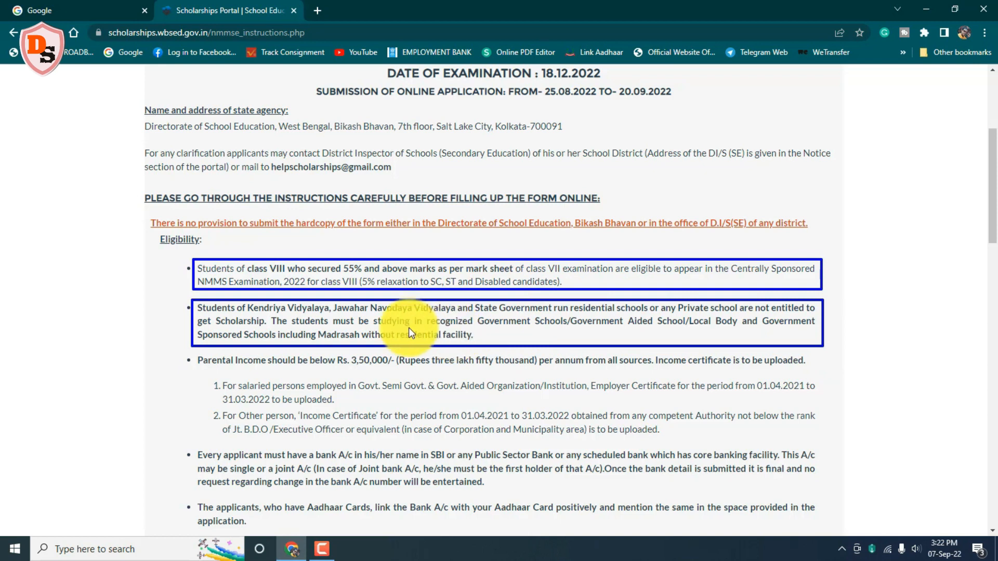
mouse_move(191, 351)
left_mouse_down()
mouse_move(229, 370)
mouse_move(804, 361)
mouse_move(819, 372)
left_mouse_up()
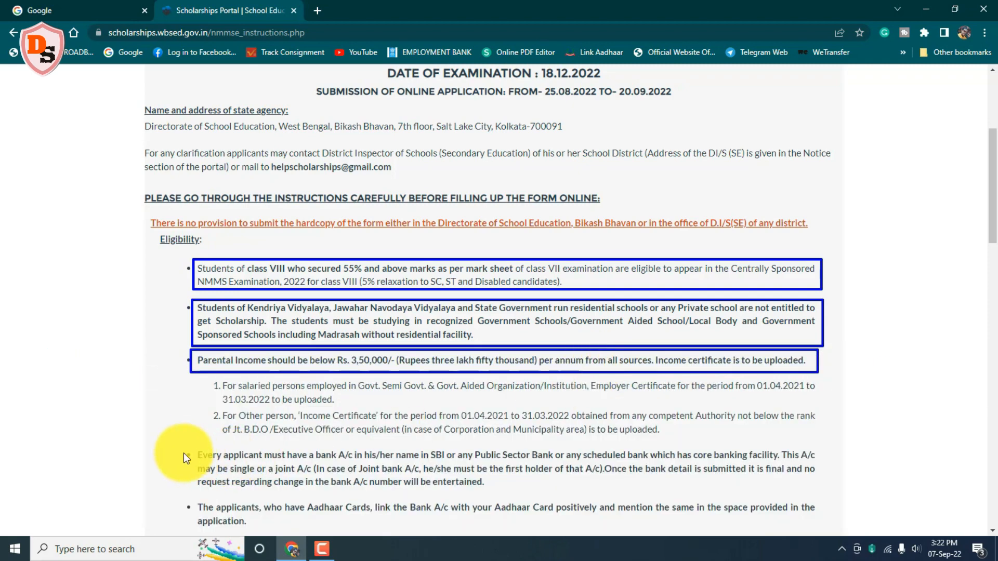
left_click_drag(191, 446, 823, 492)
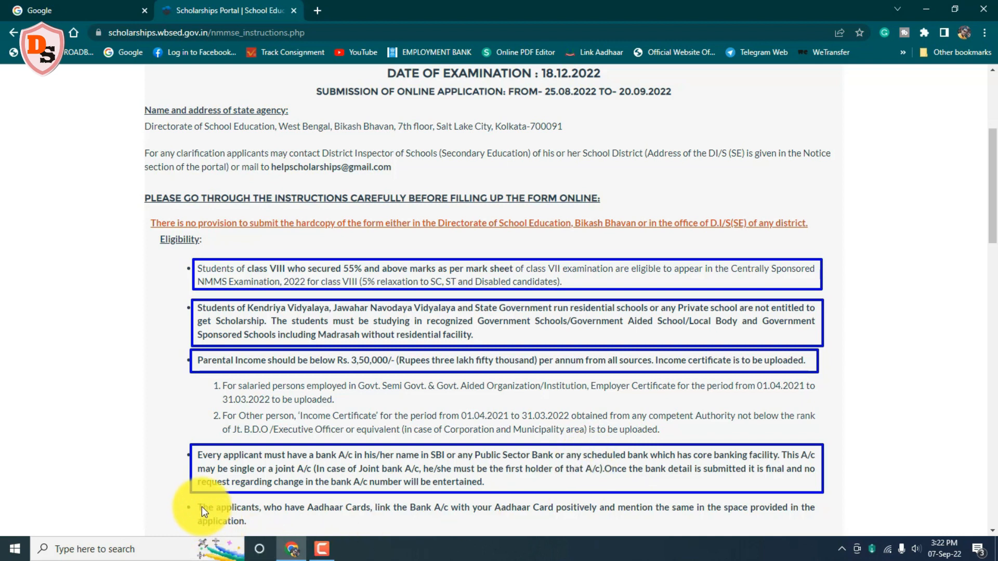
mouse_move(193, 496)
left_mouse_down()
mouse_move(617, 507)
mouse_move(809, 498)
mouse_move(825, 530)
left_mouse_up()
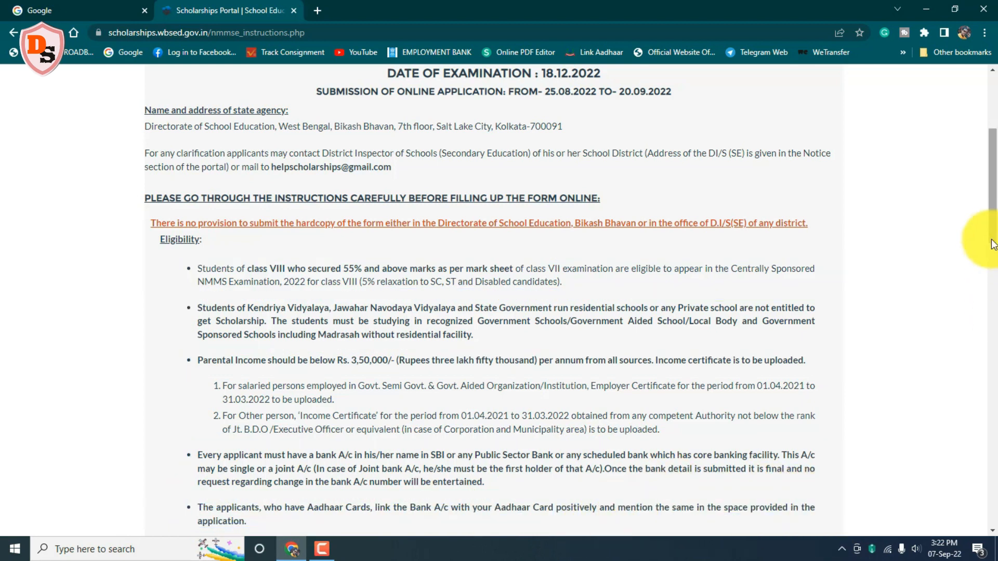
scroll(474, 314, "down", 8)
Step: Read through the NMMSE 2022 instructions and proceed to the registration form via PROCEED TO REGISTRATION
mouse_move(192, 93)
left_mouse_down()
mouse_move(801, 110)
mouse_move(824, 133)
left_mouse_up()
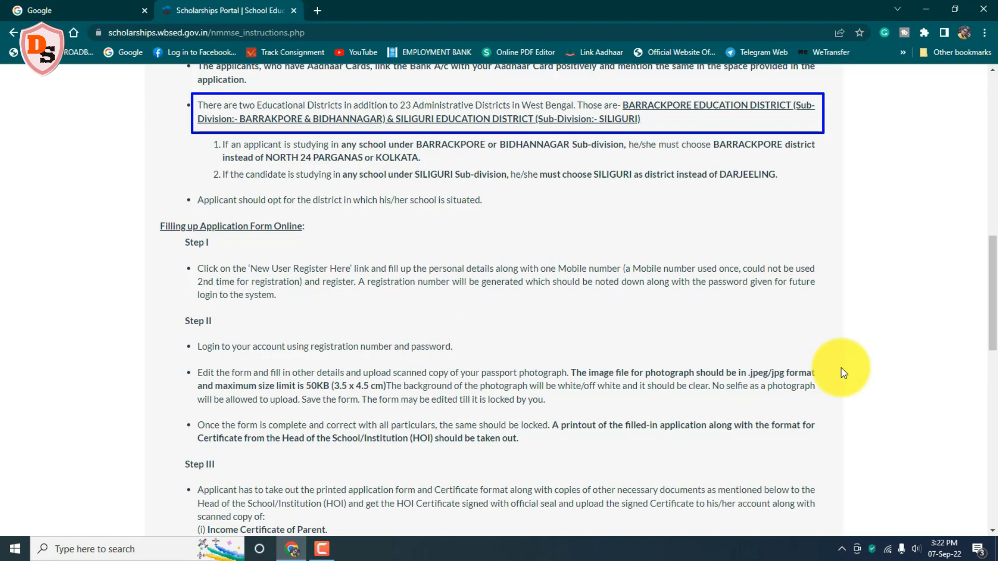
mouse_move(986, 331)
left_mouse_down()
mouse_move(997, 410)
mouse_move(987, 507)
left_mouse_up()
mouse_move(150, 139)
left_mouse_down()
mouse_move(307, 147)
mouse_move(311, 165)
left_mouse_up()
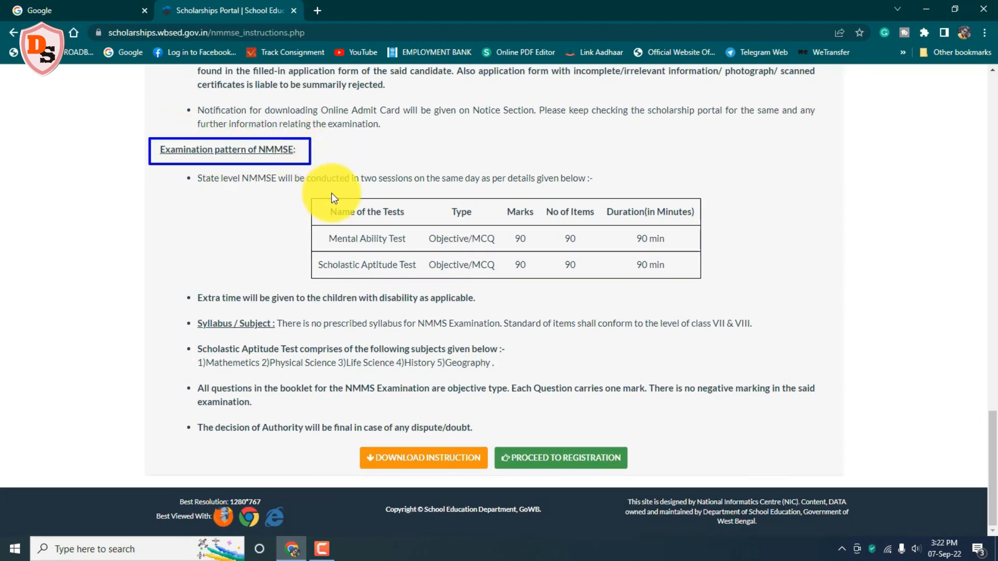
mouse_move(319, 229)
left_mouse_down()
mouse_move(414, 233)
mouse_move(421, 251)
mouse_move(488, 229)
mouse_move(501, 248)
left_mouse_up()
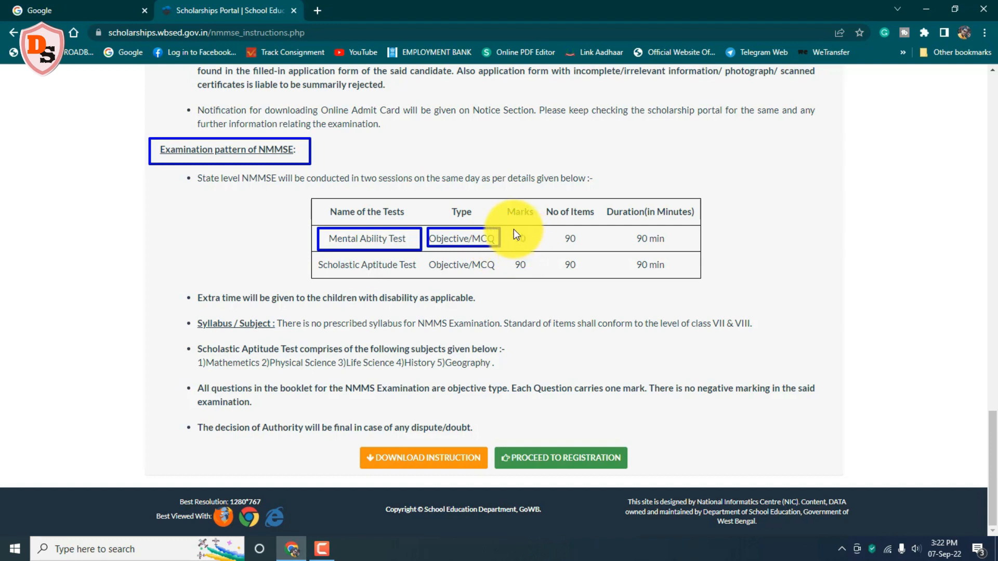
left_click_drag(561, 230, 581, 247)
left_click_drag(666, 237, 670, 248)
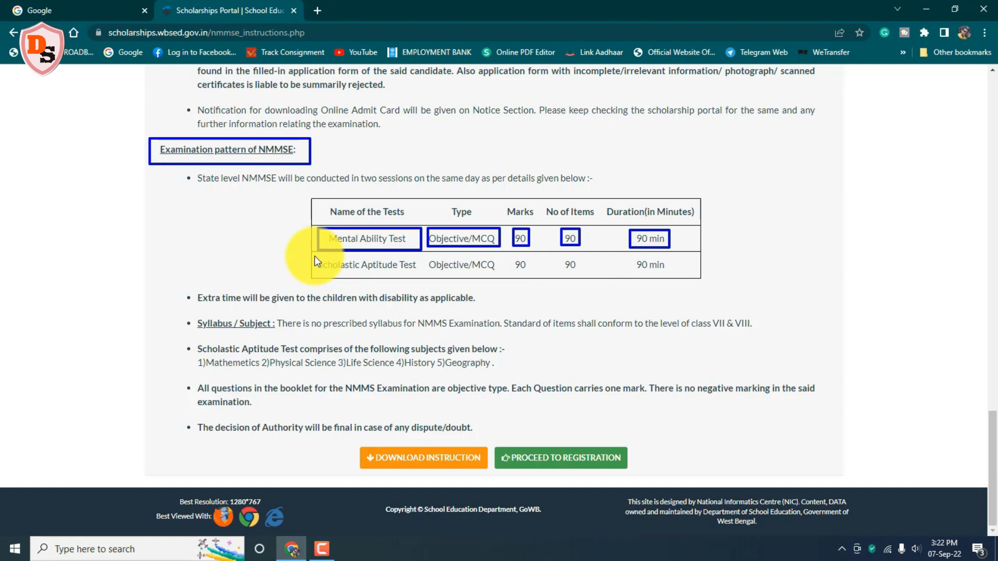
mouse_move(314, 256)
left_mouse_down()
mouse_move(418, 272)
mouse_move(576, 266)
mouse_move(581, 277)
left_mouse_up()
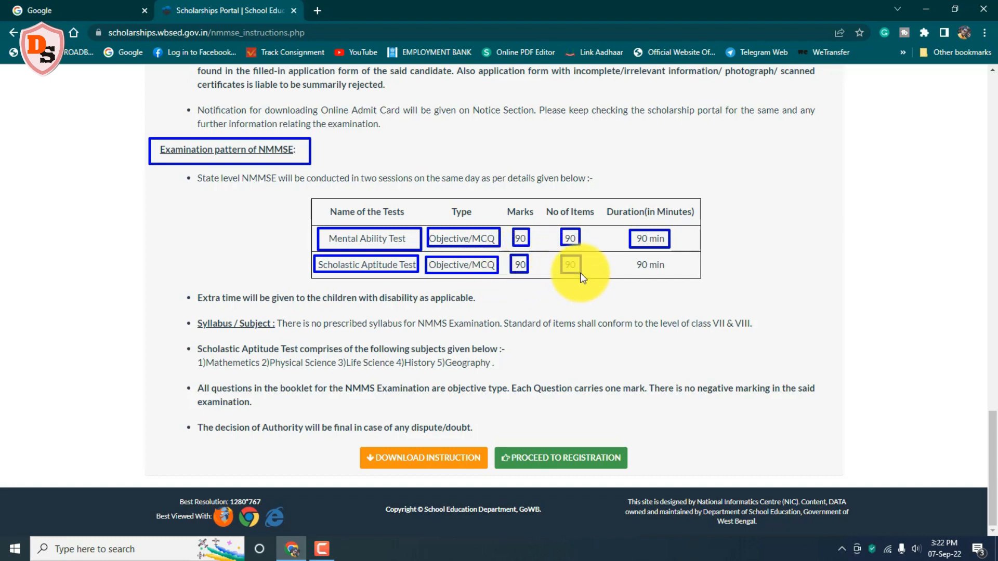
left_click_drag(632, 258, 666, 270)
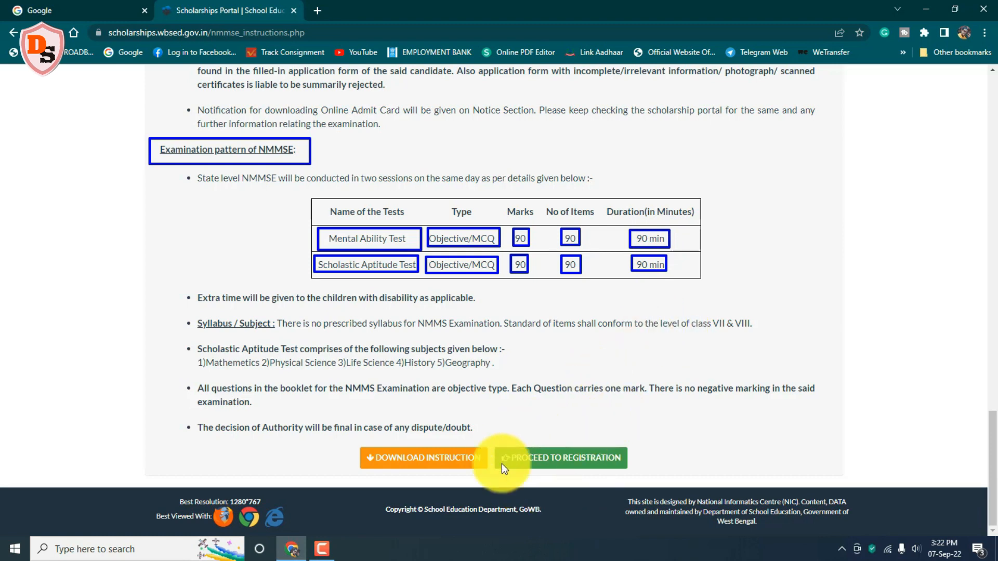
mouse_move(492, 440)
left_mouse_down()
mouse_move(631, 448)
mouse_move(633, 473)
left_mouse_up()
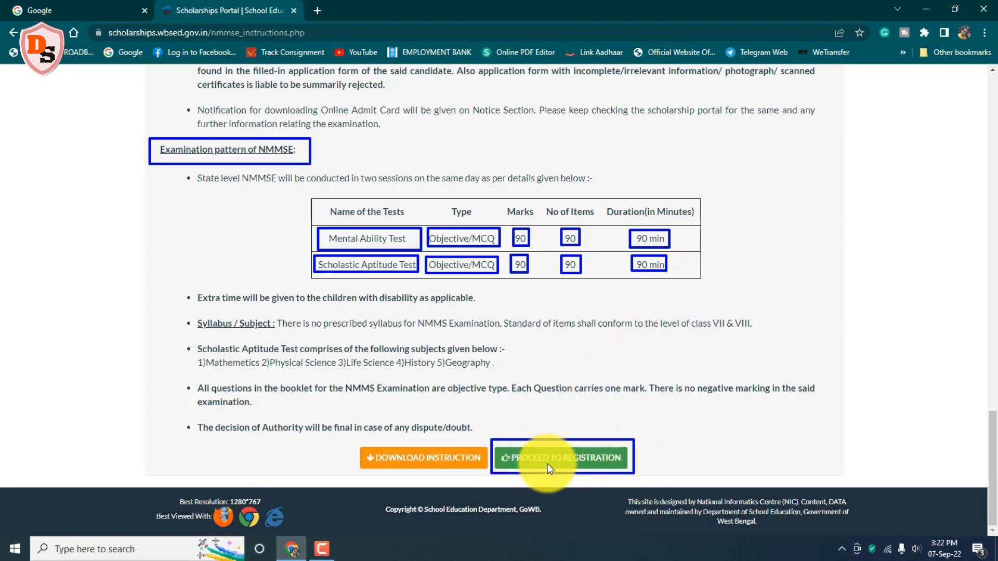
left_click(566, 457)
left_click_drag(442, 279, 548, 299)
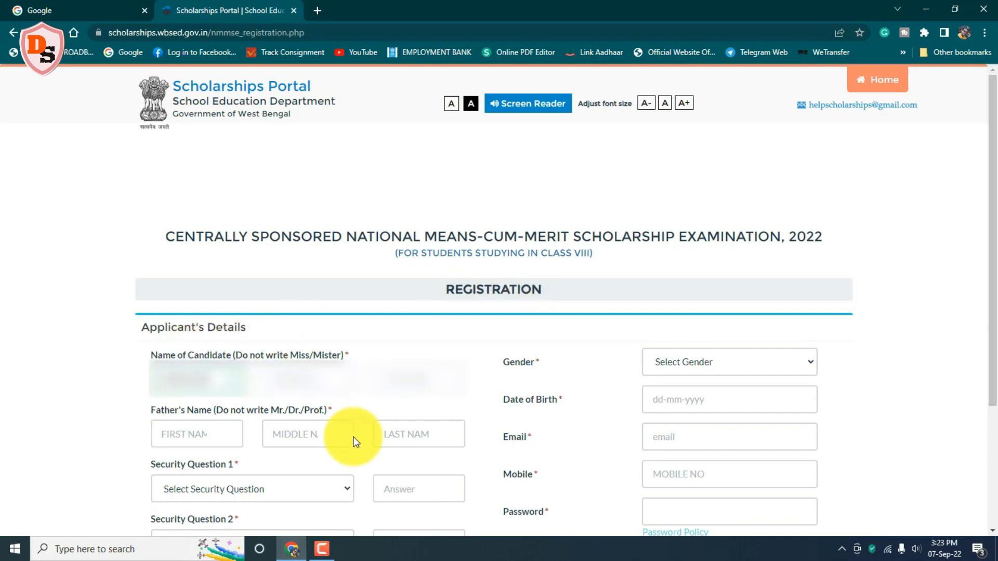
Step: Enter the candidate's last name, gender MALE and an August date of birth
left_click(390, 377)
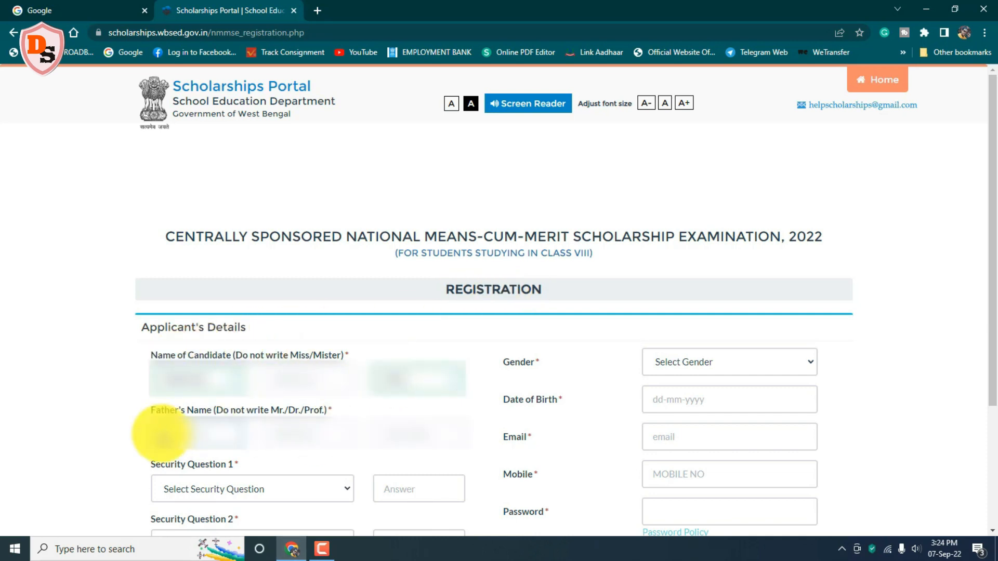
left_click(774, 351)
left_click(650, 389)
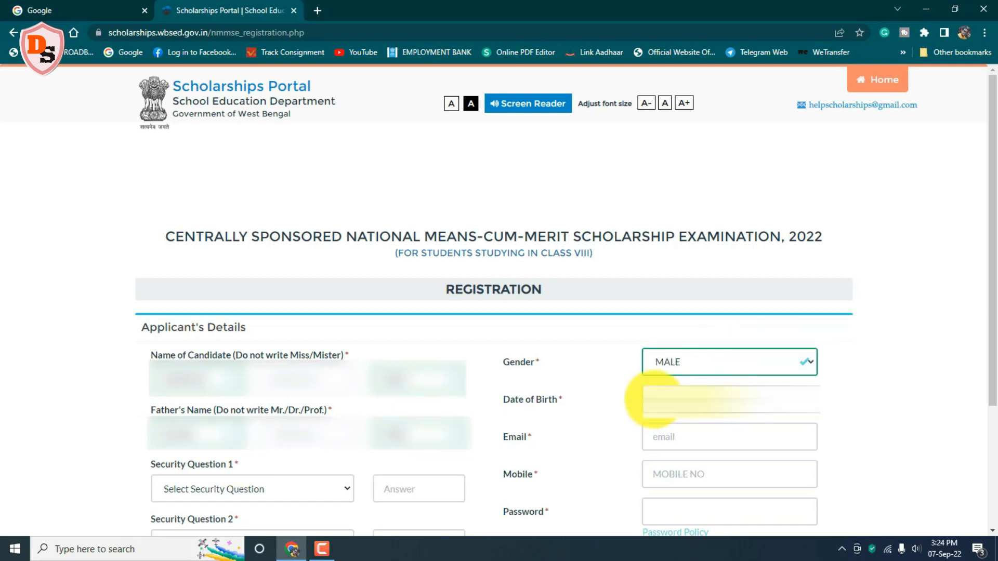
left_click(647, 401)
left_click(691, 233)
left_click(653, 235)
left_click(653, 235)
left_click(654, 235)
left_click(653, 235)
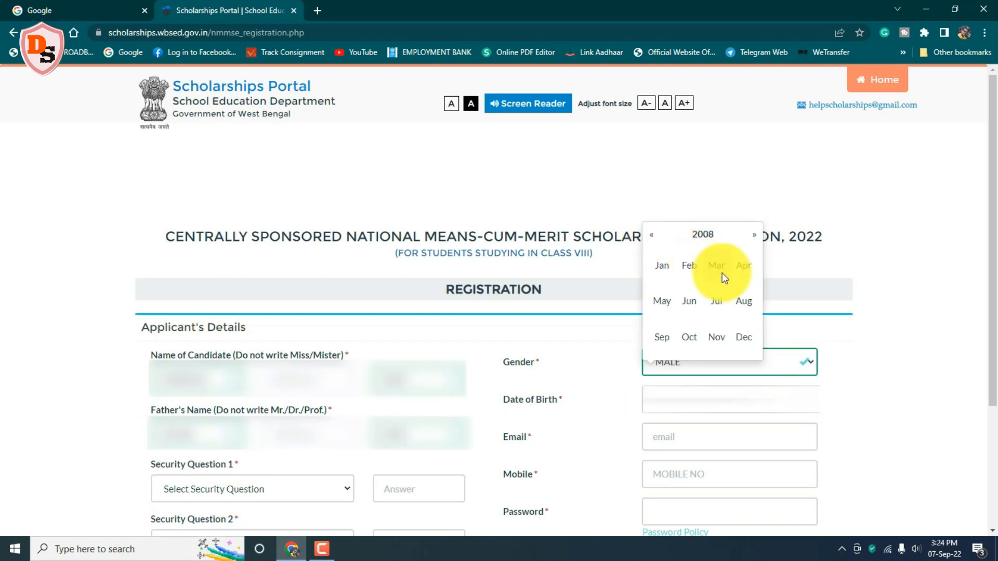
left_click(744, 302)
left_click(732, 312)
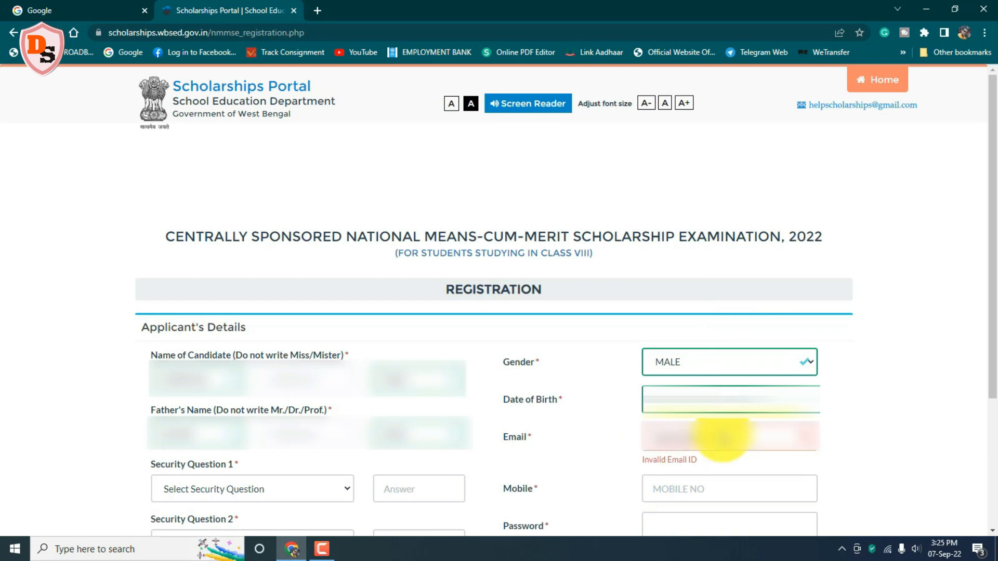
Step: Complete the e-mail address and enter the candidate's mobile number
key("Tab")
left_click(728, 471)
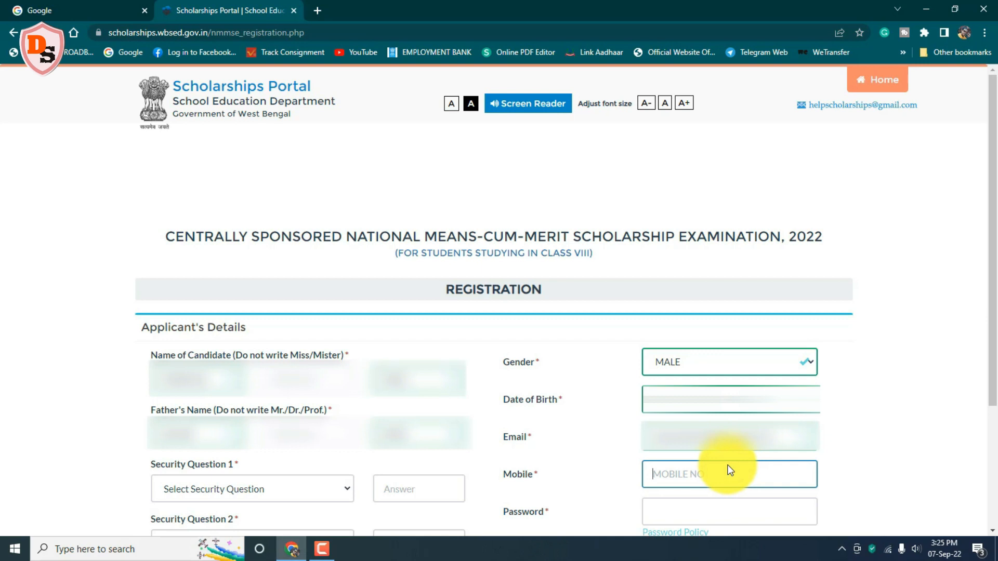
type("9123456789")
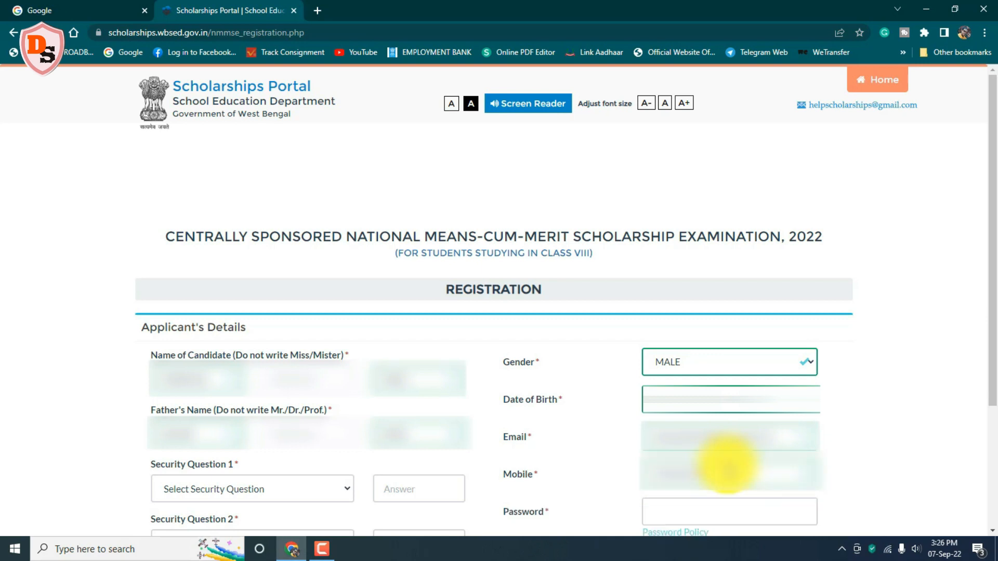
left_click(697, 517)
left_click(737, 510)
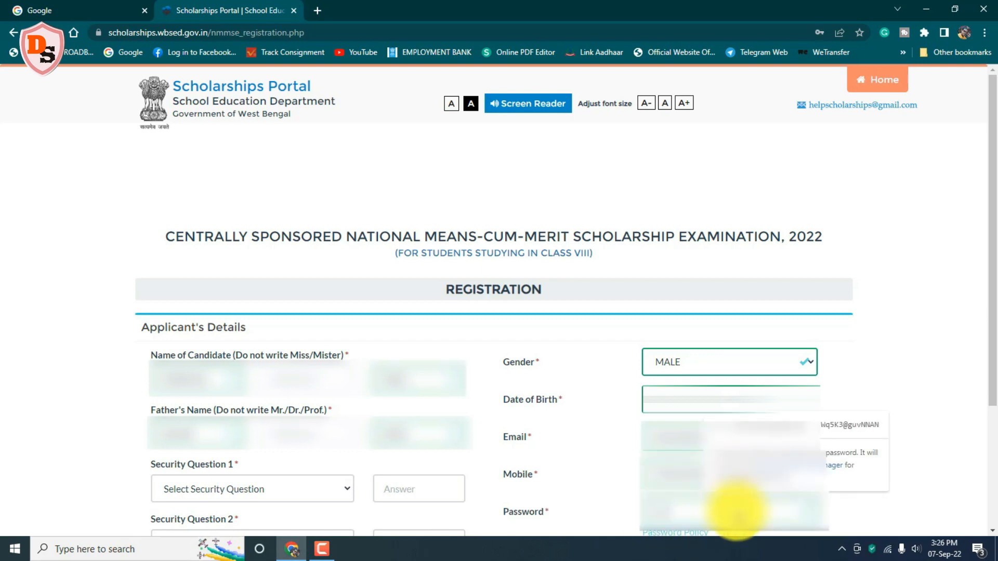
Step: Choose 'What is your birth place' and the grandfather's first name as the two security questions
left_click(181, 484)
left_click(203, 470)
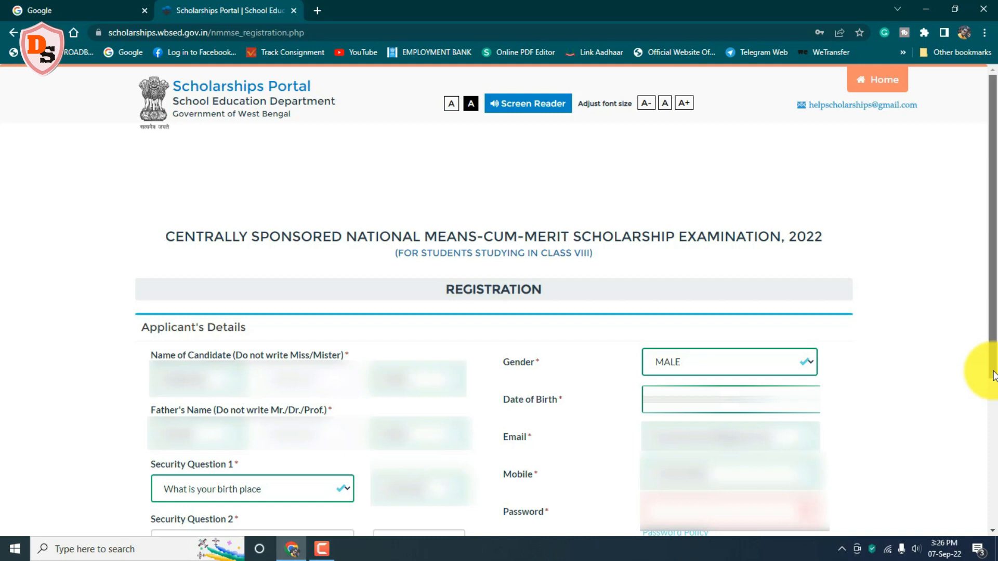
scroll(993, 375, "down", 3)
left_click(328, 387)
left_click(317, 423)
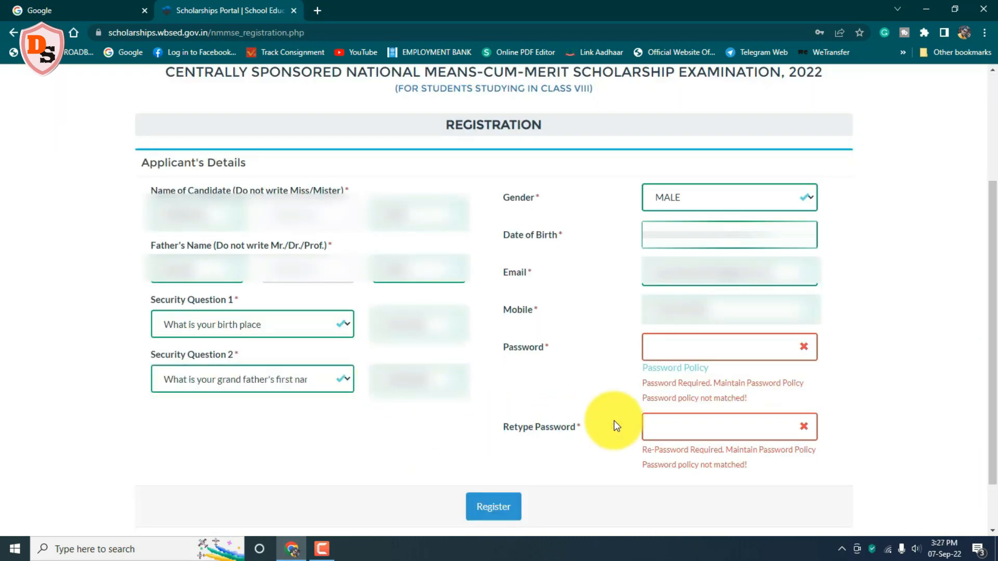
Step: Set the account password, paste the same into Retype Password, and submit the registration
left_click(657, 351)
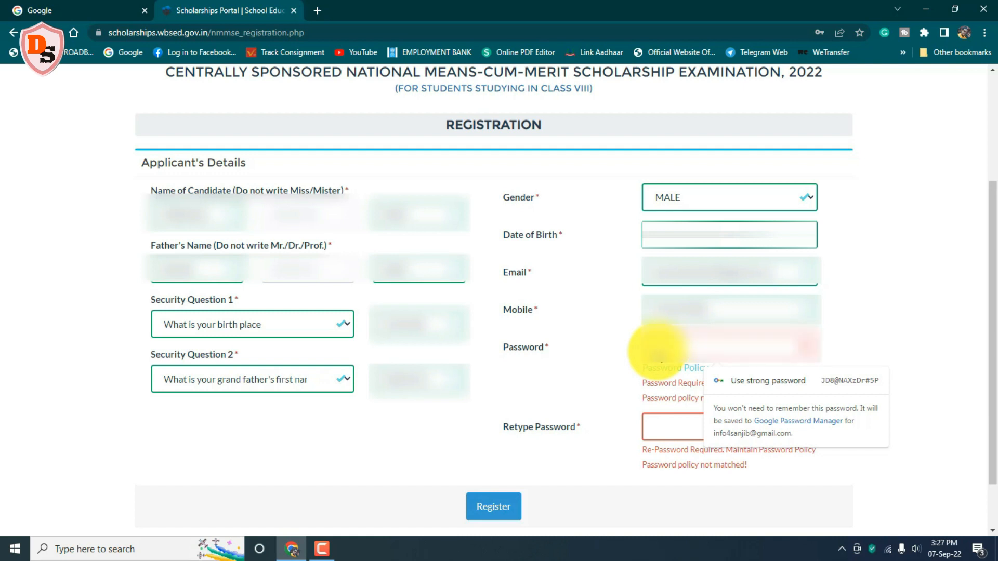
mouse_move(691, 366)
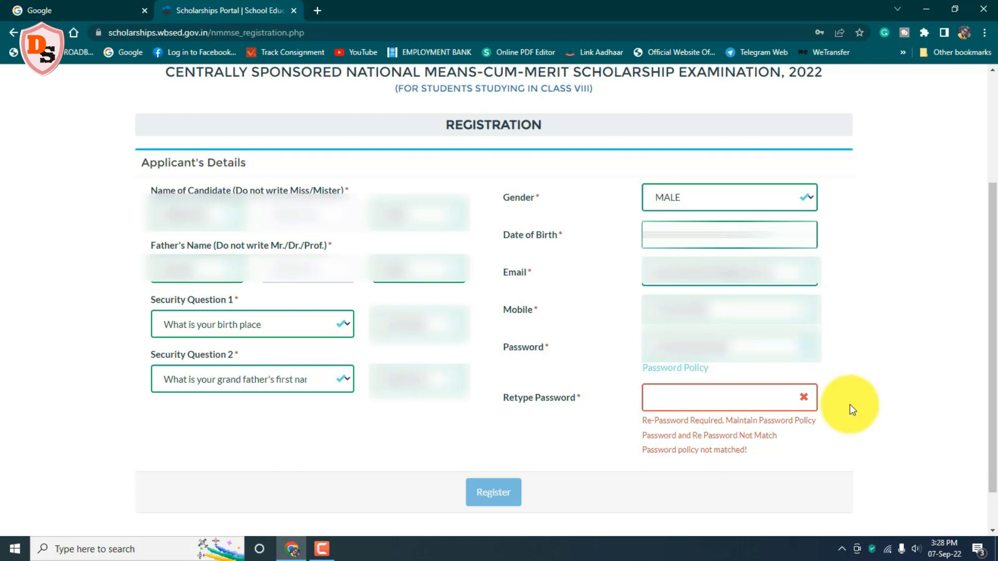
key("ctrl+a")
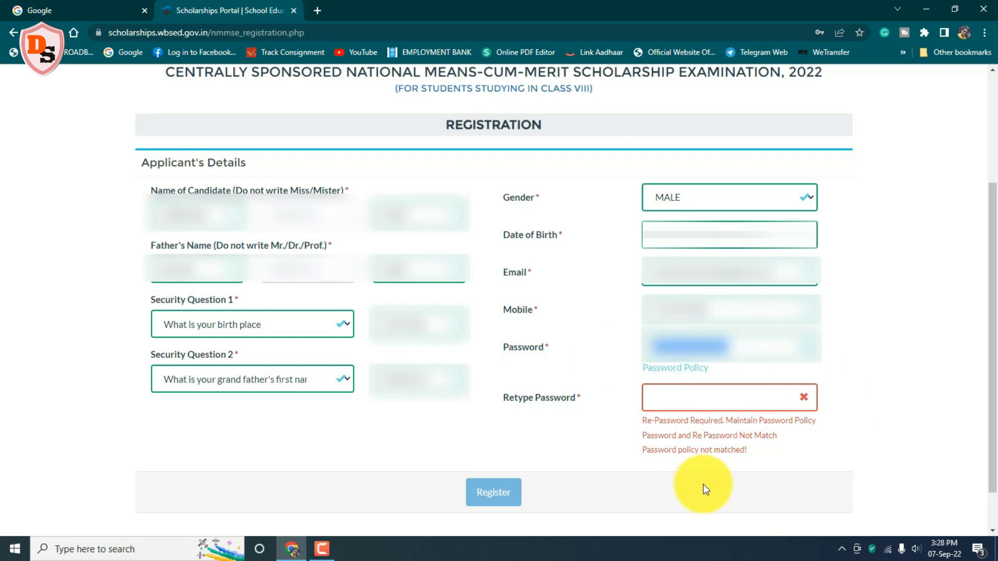
key("Tab")
key("Escape")
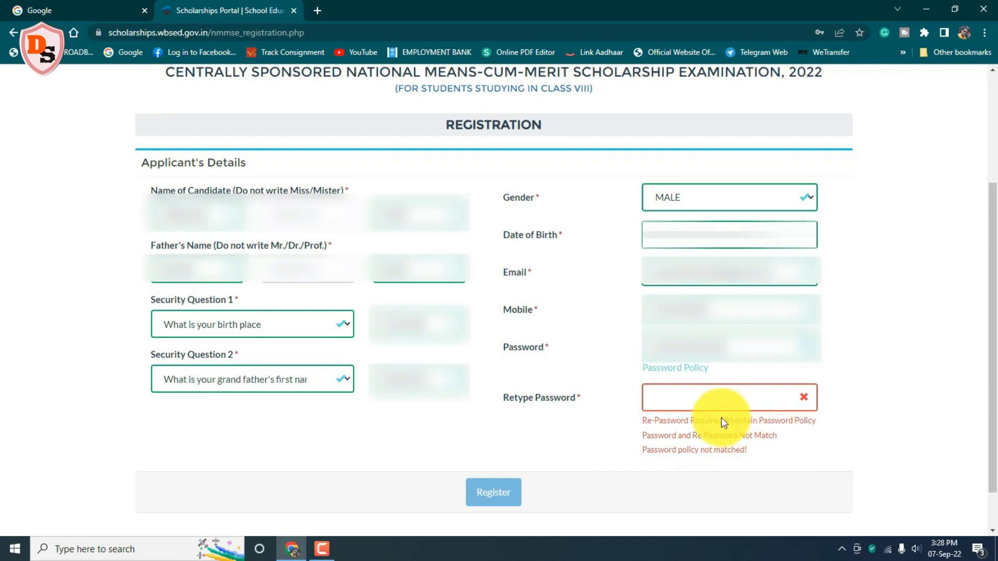
left_click(668, 396)
key("ctrl+v")
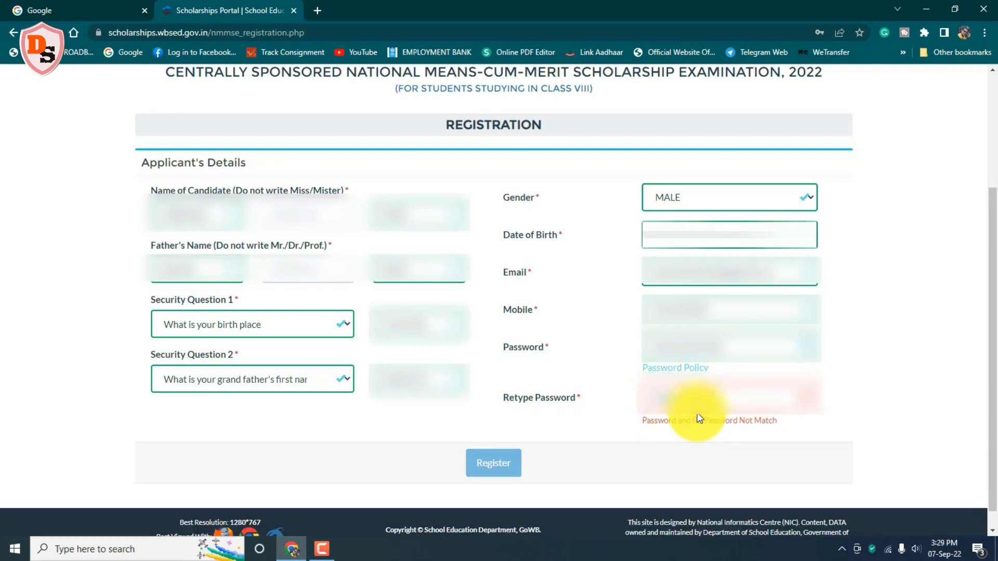
left_click(700, 419)
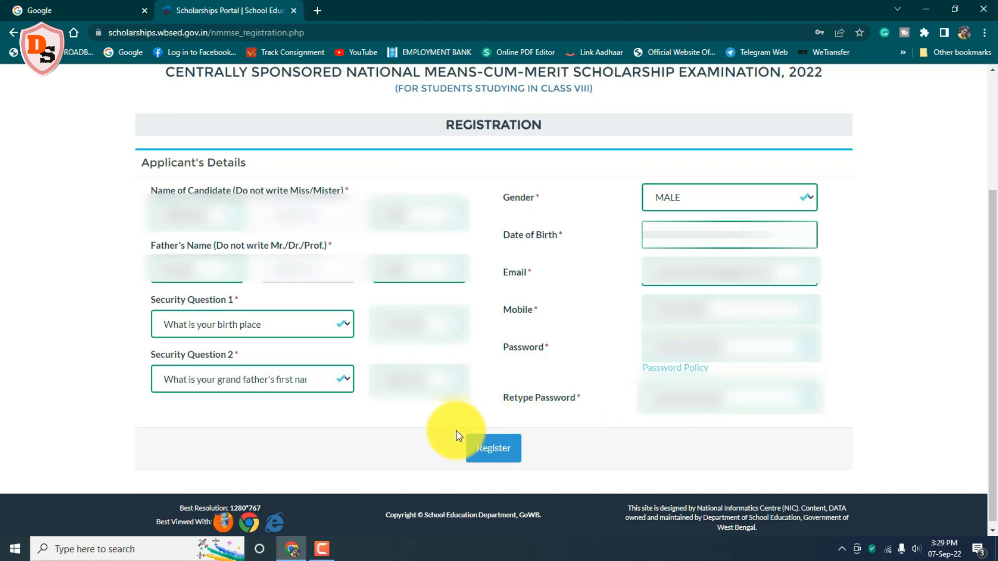
left_click(510, 441)
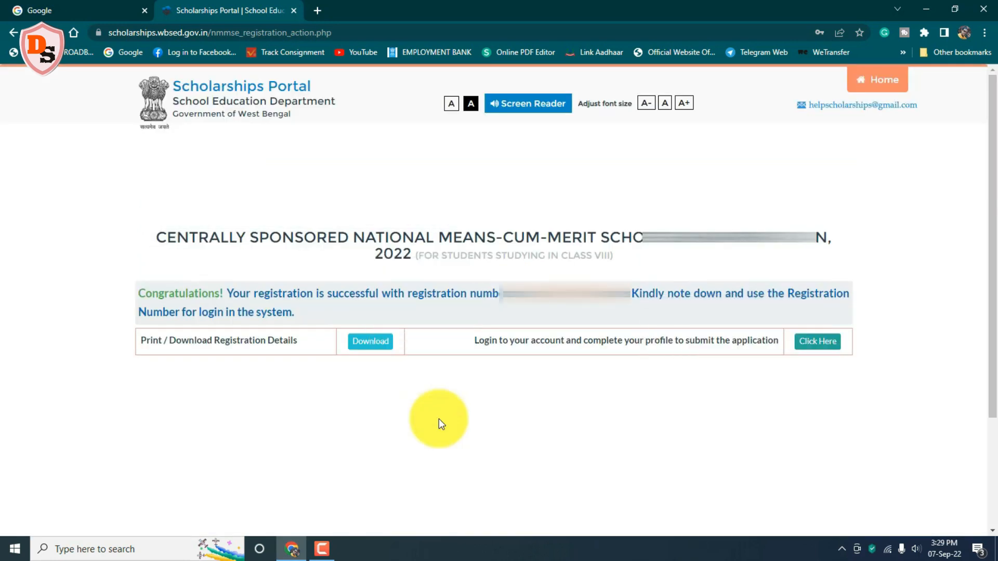
Step: Download the PDF from Print / Download Registration Details on the success page
mouse_move(152, 225)
left_mouse_down()
mouse_move(801, 232)
mouse_move(836, 266)
left_mouse_up()
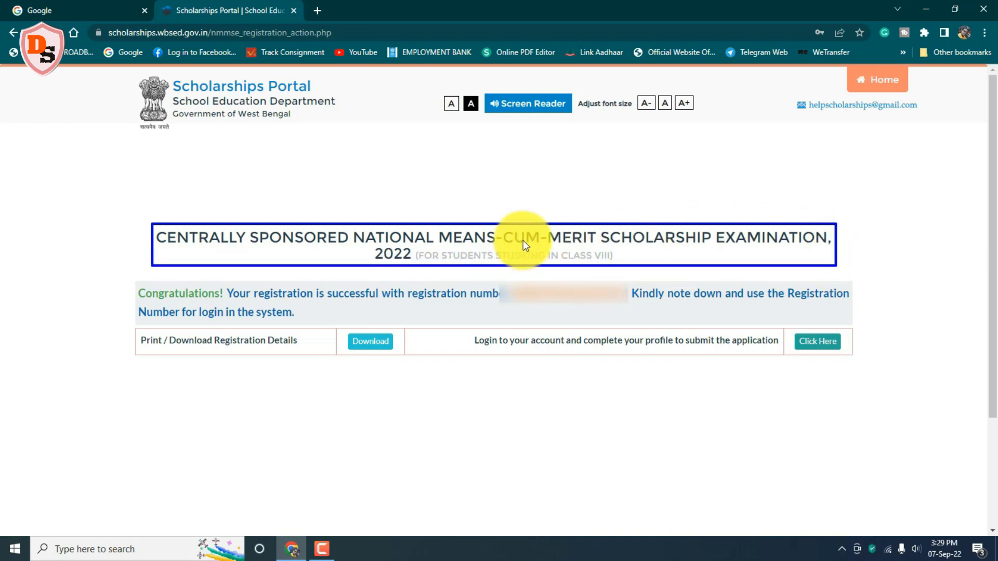
mouse_move(120, 278)
left_mouse_down()
mouse_move(260, 288)
mouse_move(856, 288)
mouse_move(866, 326)
left_mouse_up()
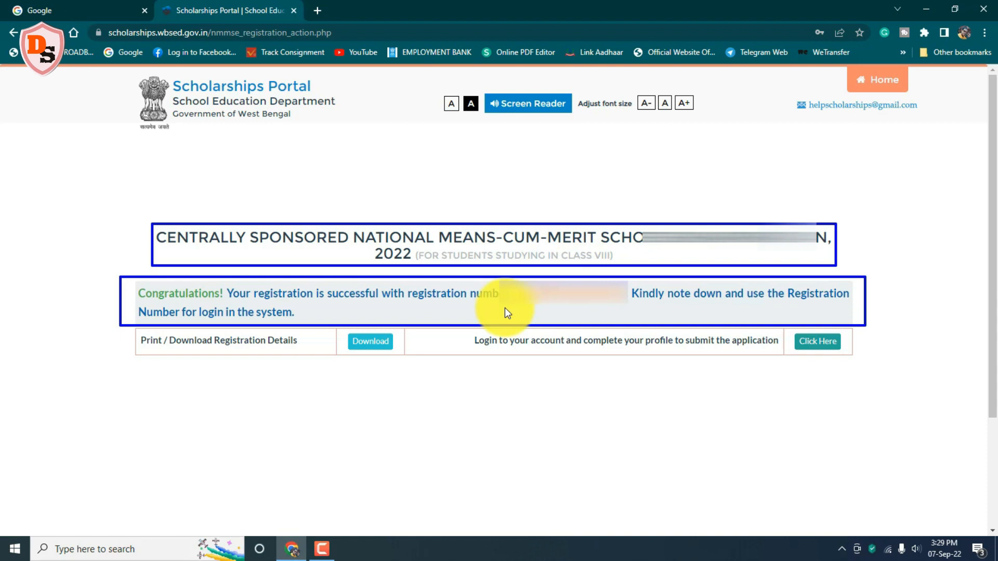
mouse_move(337, 331)
left_mouse_down()
mouse_move(395, 341)
mouse_move(401, 351)
left_mouse_up()
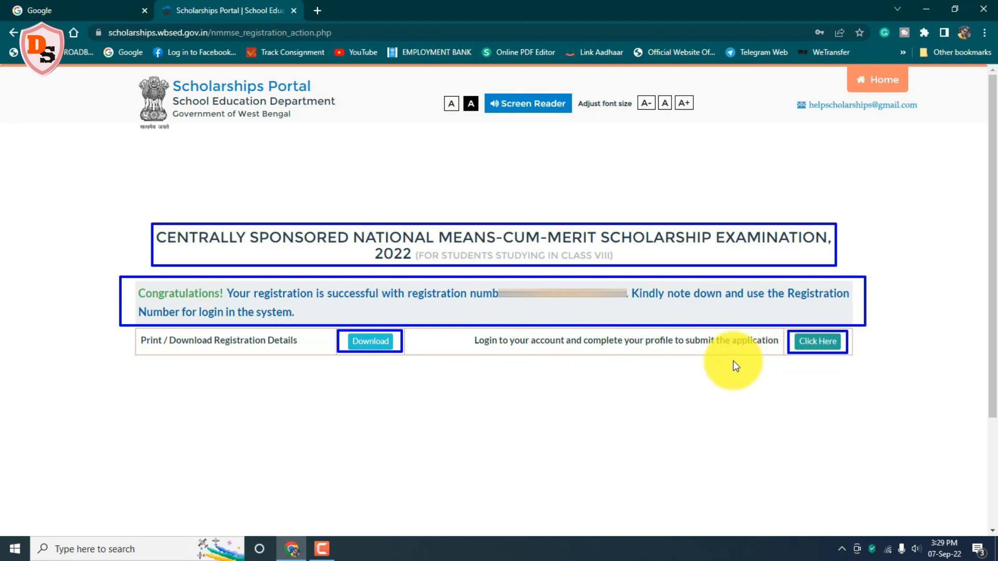
left_click(368, 341)
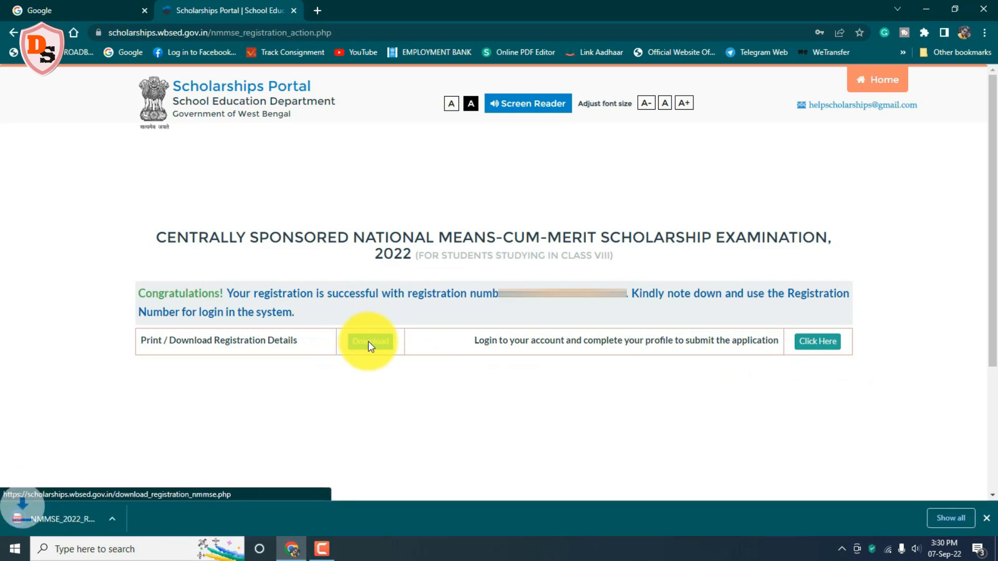
left_click(133, 523)
left_click(189, 474)
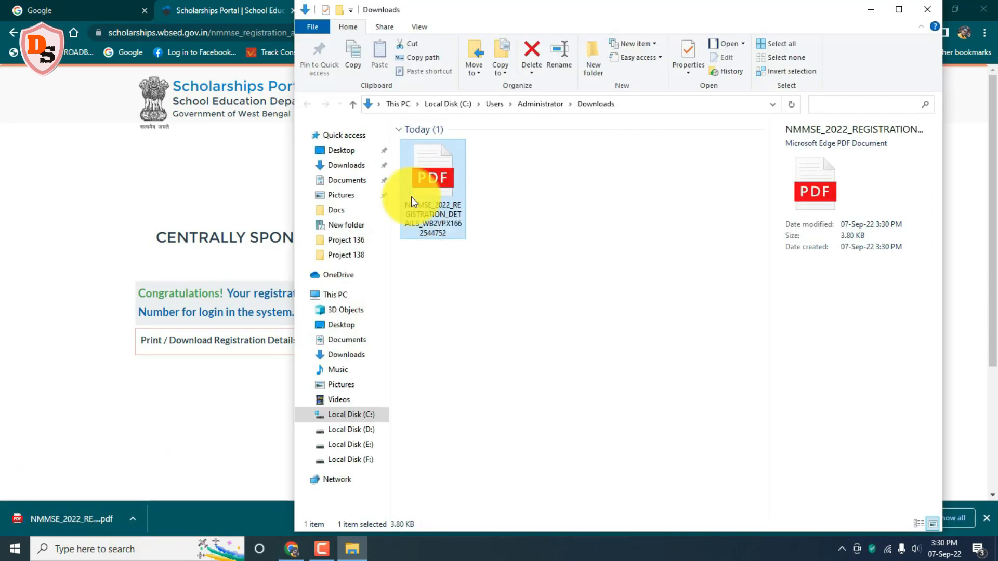
double_click(460, 190)
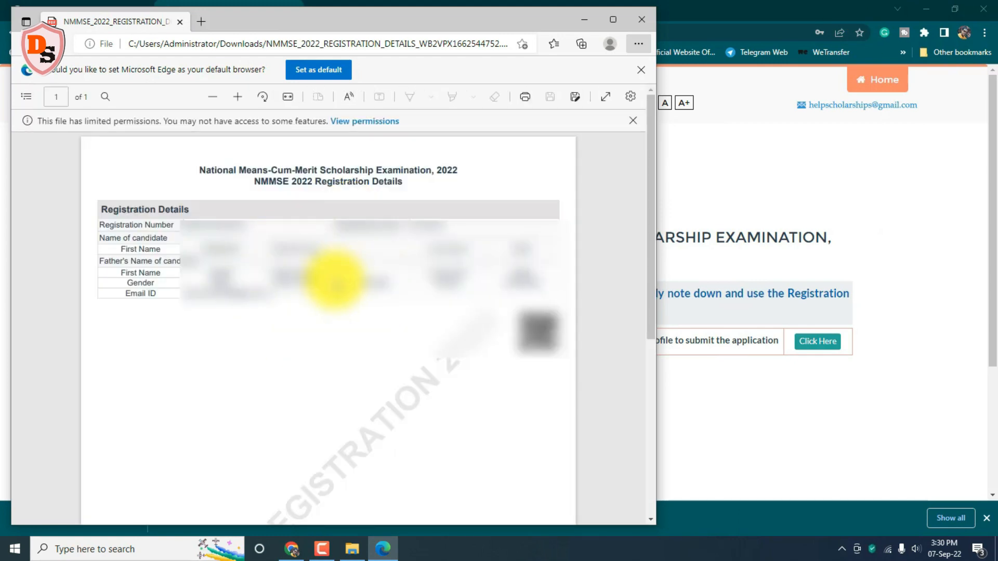
left_click(642, 18)
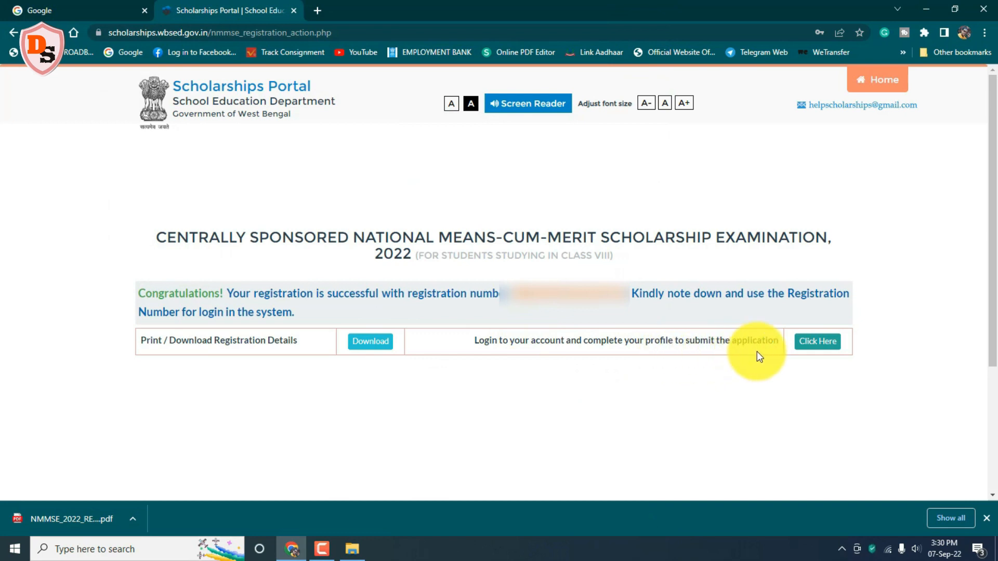
Step: Log in with the registration number and password, answering the 4 + 23 check with 27
left_click(822, 341)
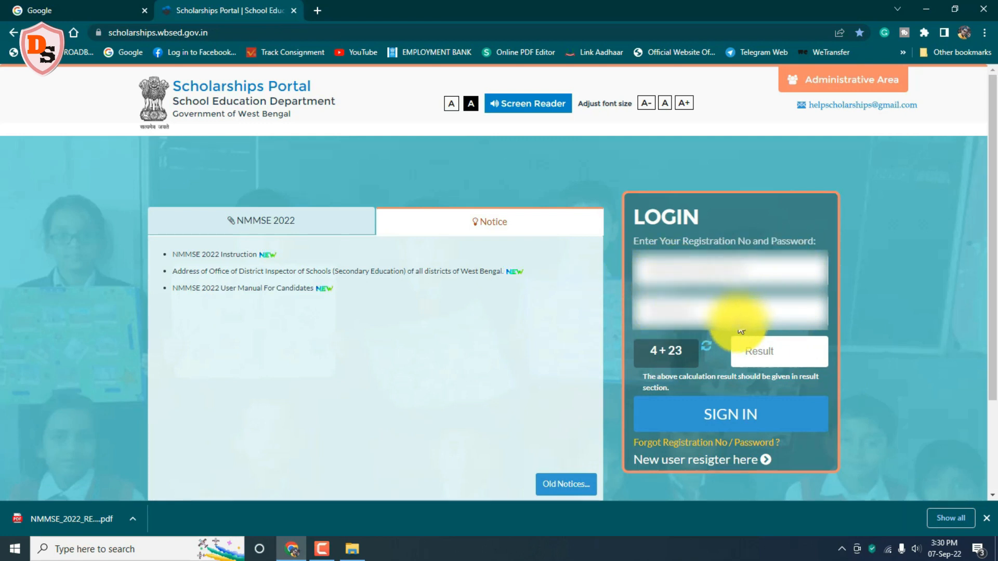
left_click(752, 320)
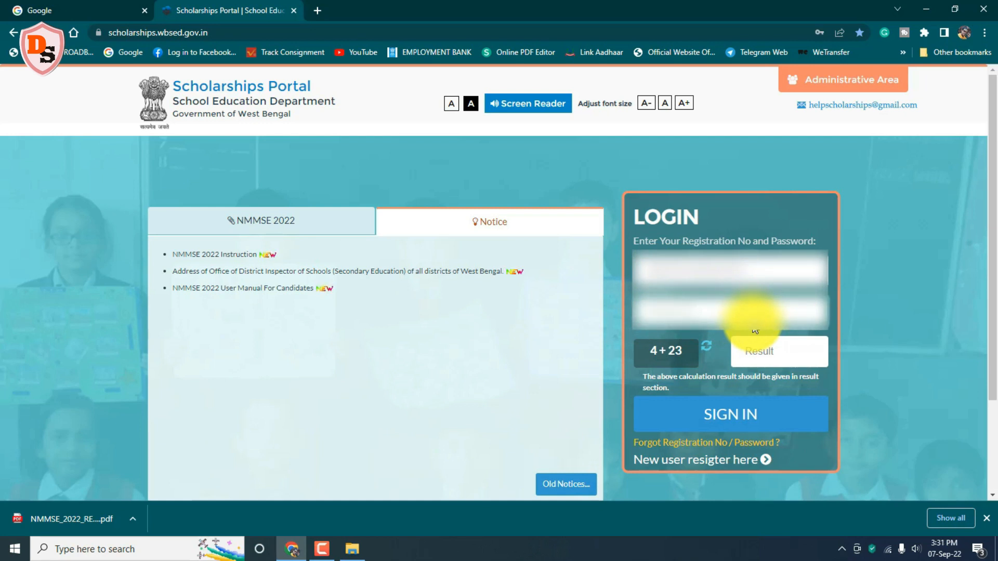
left_click(766, 356)
type("27")
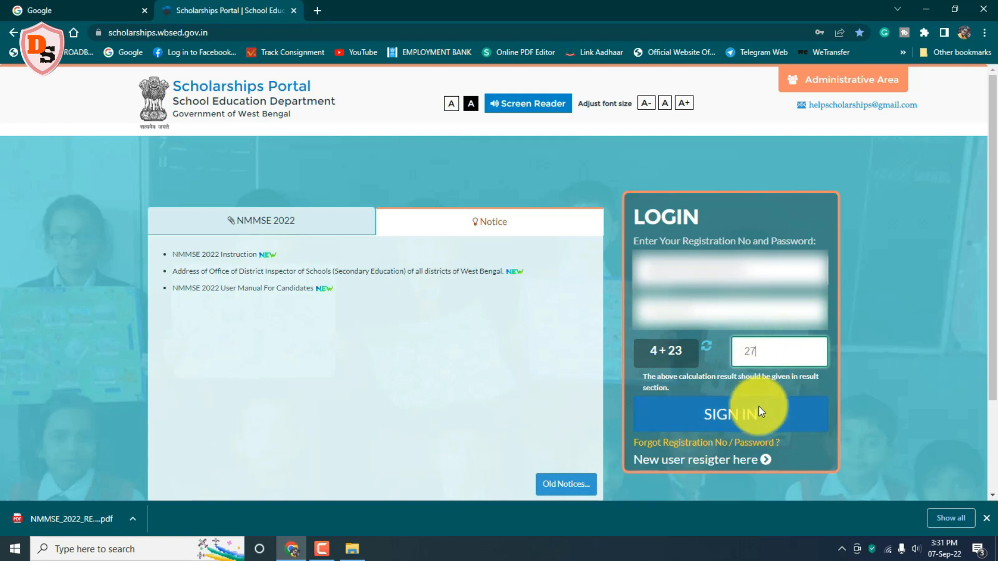
left_click(726, 410)
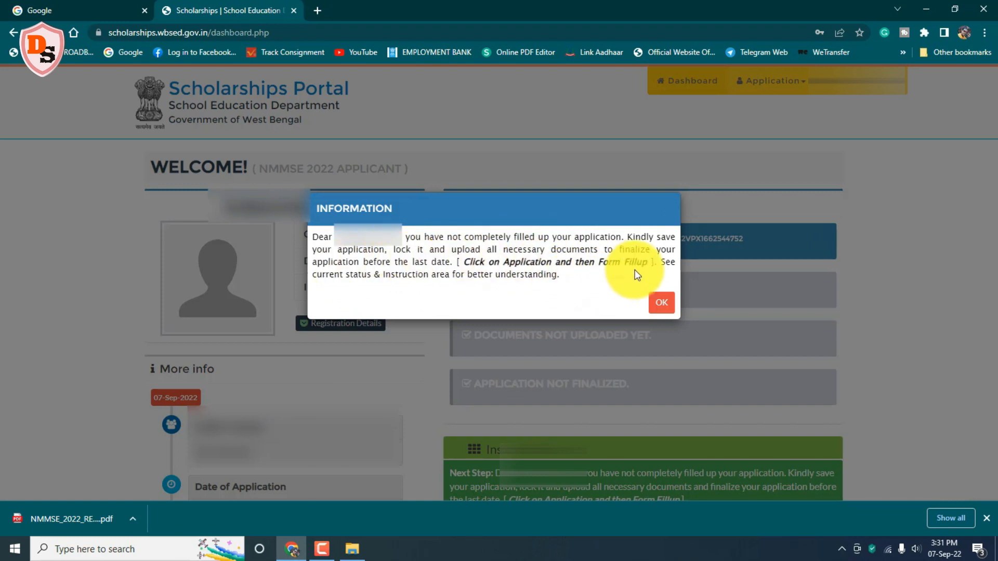
Step: Dismiss the incomplete-application notice and choose Application > Form Fill Up
left_click(659, 304)
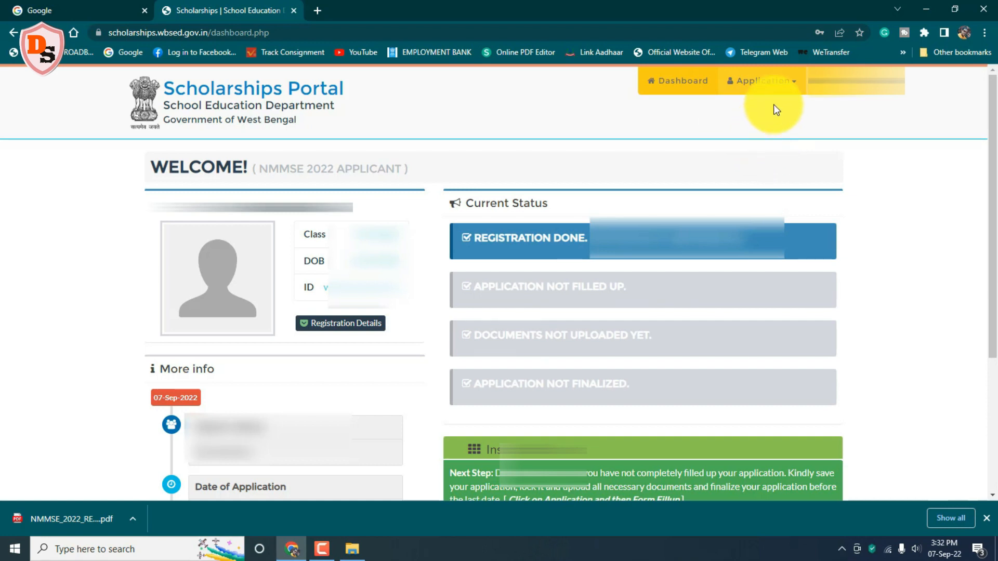
left_click(760, 77)
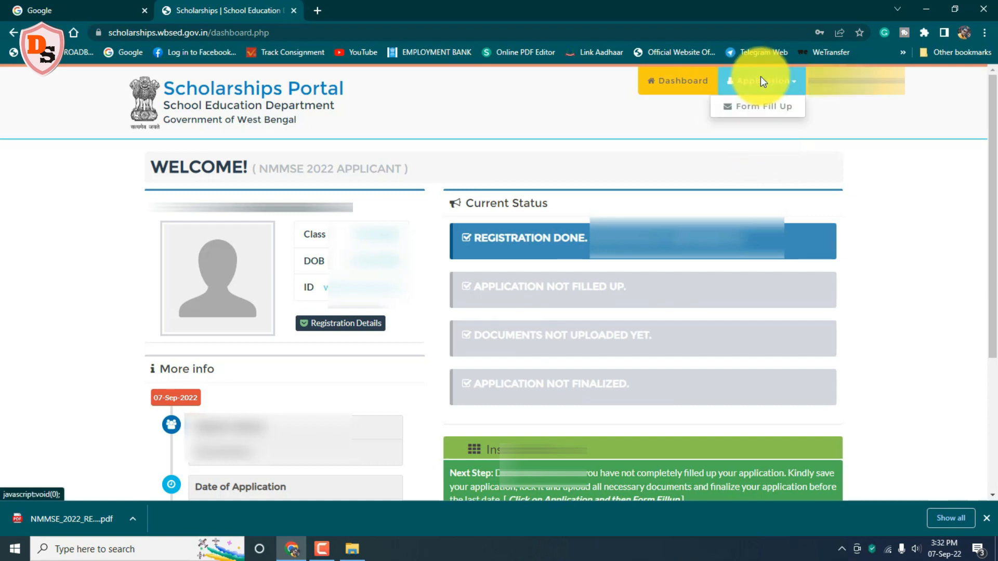
left_click(760, 104)
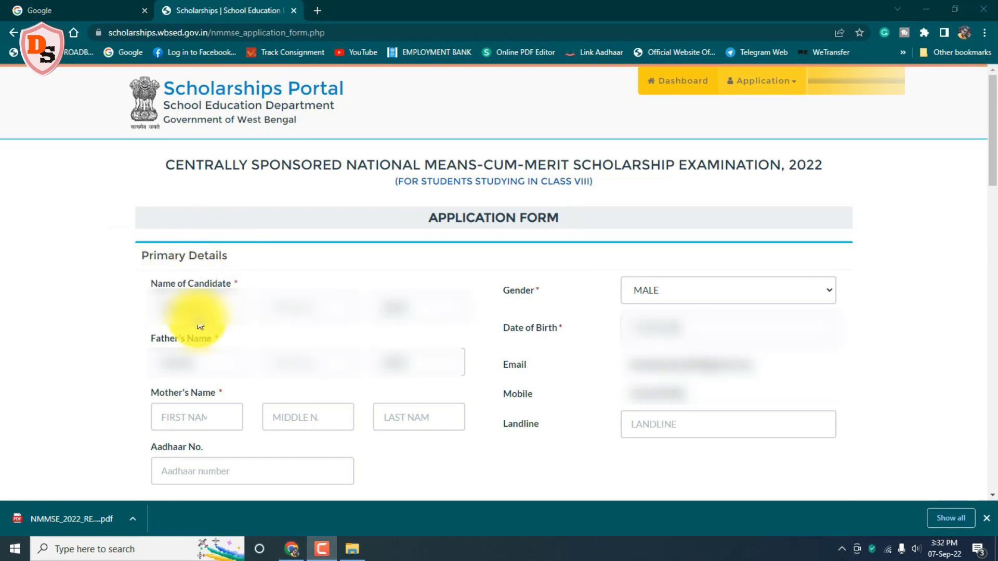
Step: Enter the mother's name and the candidate's 12-digit Aadhaar number
left_click(168, 422)
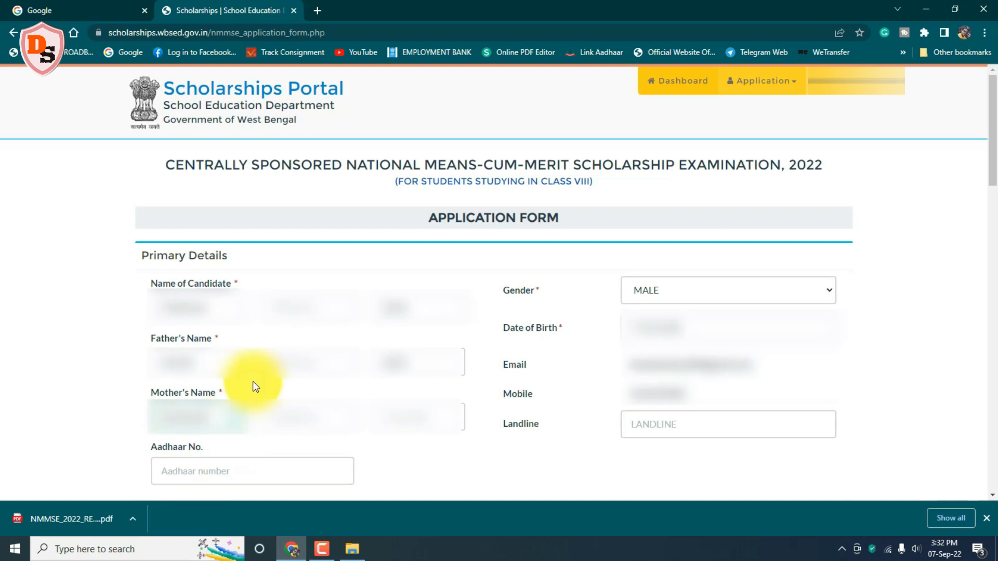
left_click(356, 473)
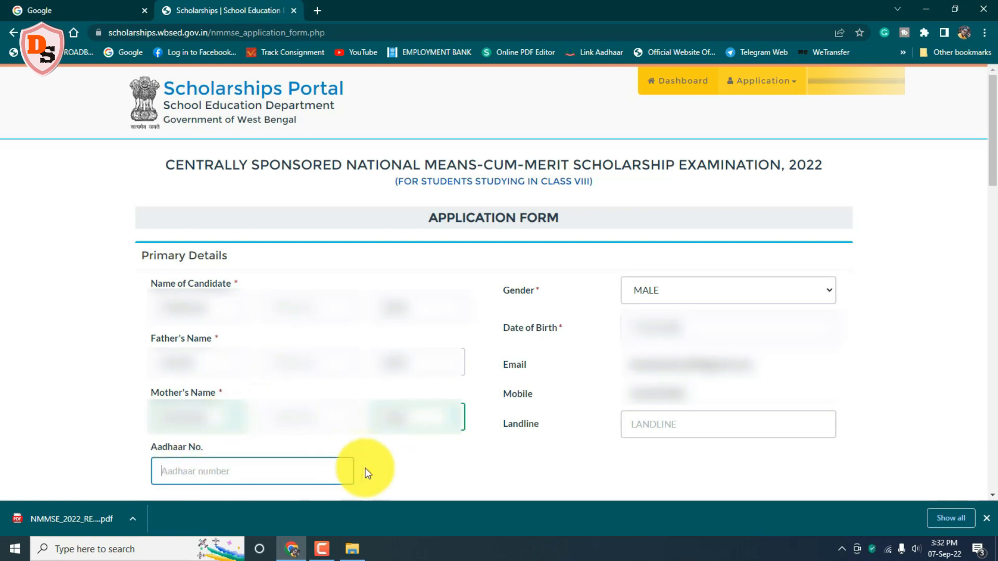
type("****")
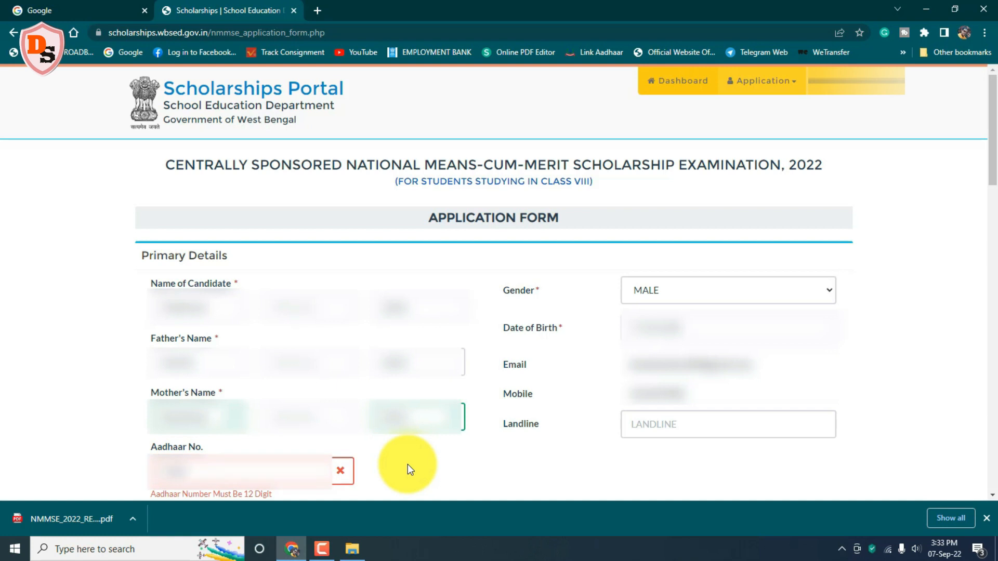
type("********")
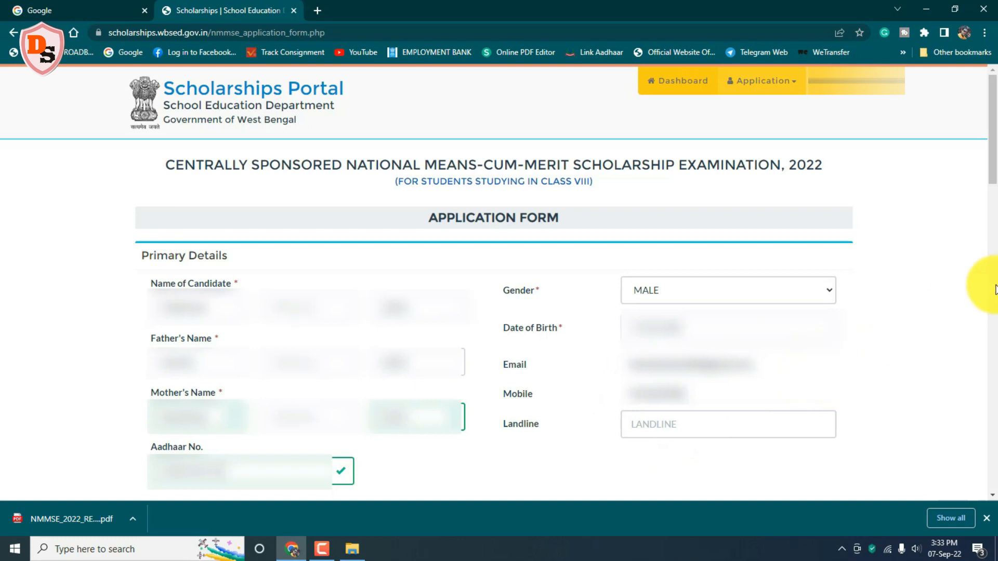
left_click_drag(991, 167, 992, 258)
left_click_drag(134, 158, 230, 175)
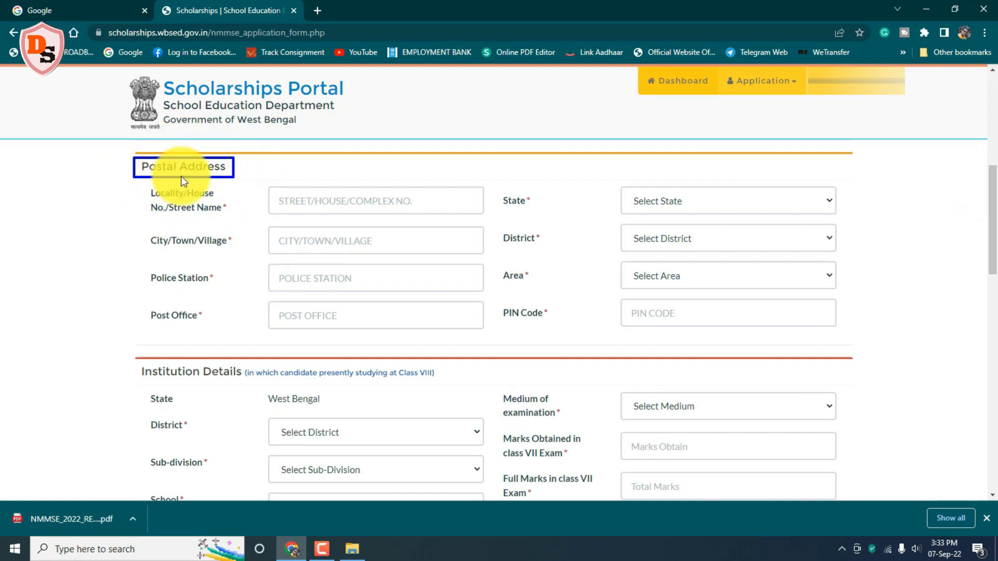
Step: Fill the postal address, then the institution district, school, medium and Class VII marks
key("Escape")
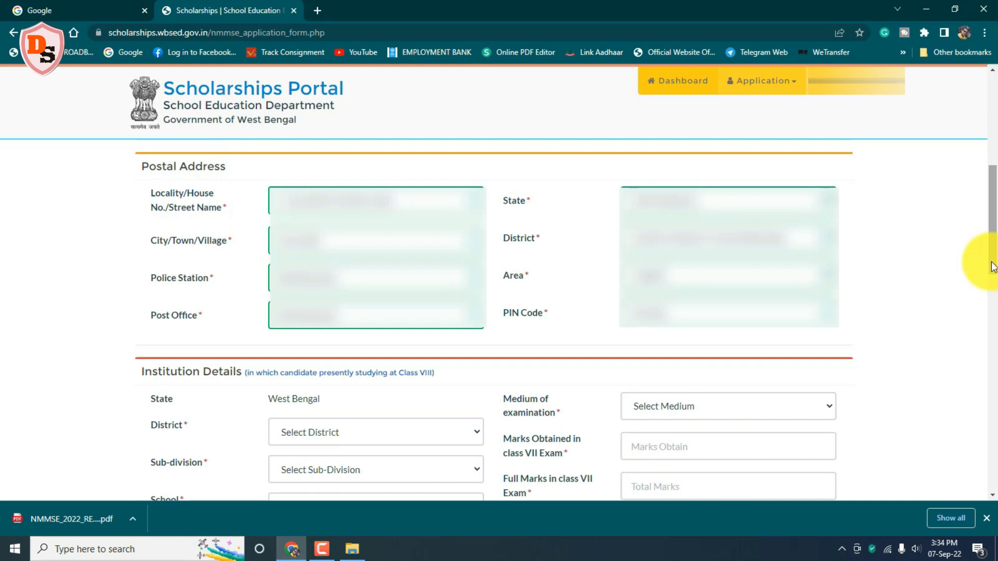
scroll(136, 167, "down", 4)
mouse_move(139, 161)
left_mouse_down()
mouse_move(398, 161)
mouse_move(446, 179)
left_mouse_up()
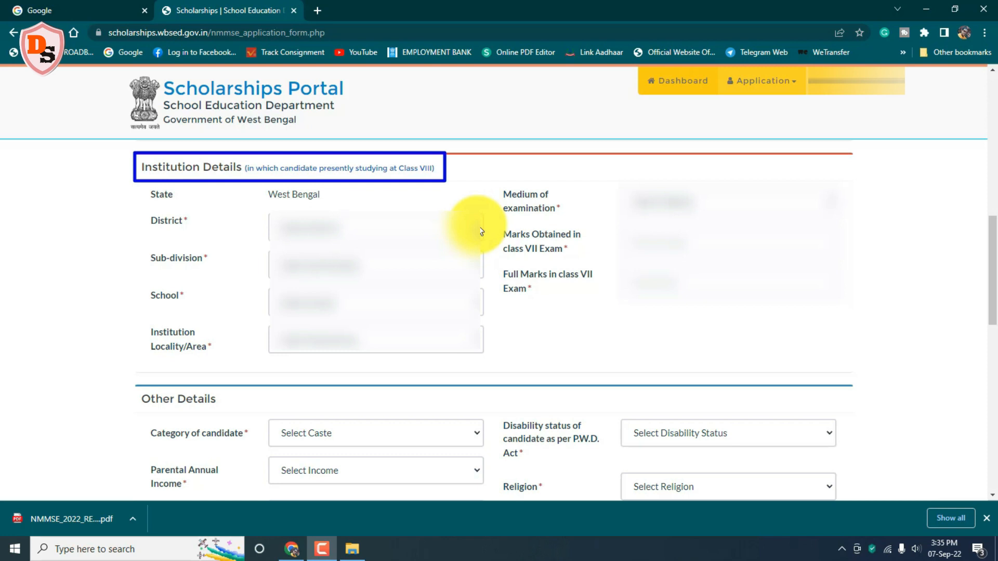
scroll(482, 232, "down", 4)
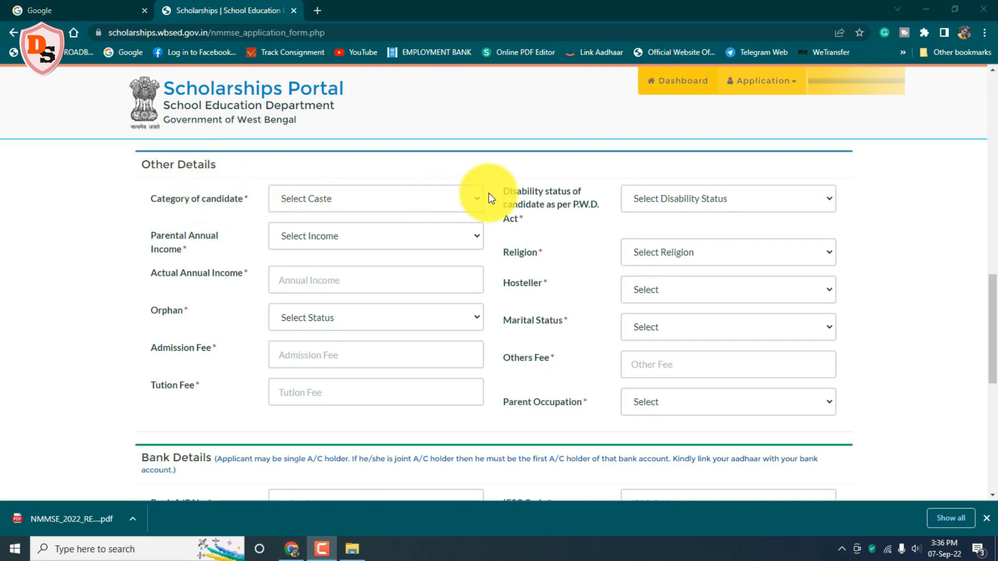
Step: Set category General, income range 150001 - below 350000, actual income 216000, and not an orphan
left_click(477, 203)
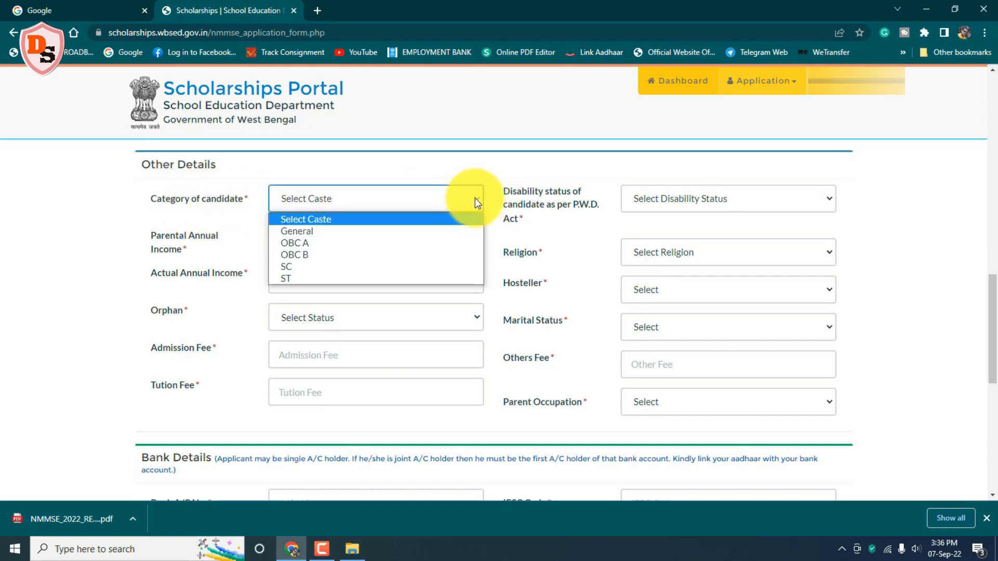
left_click(409, 232)
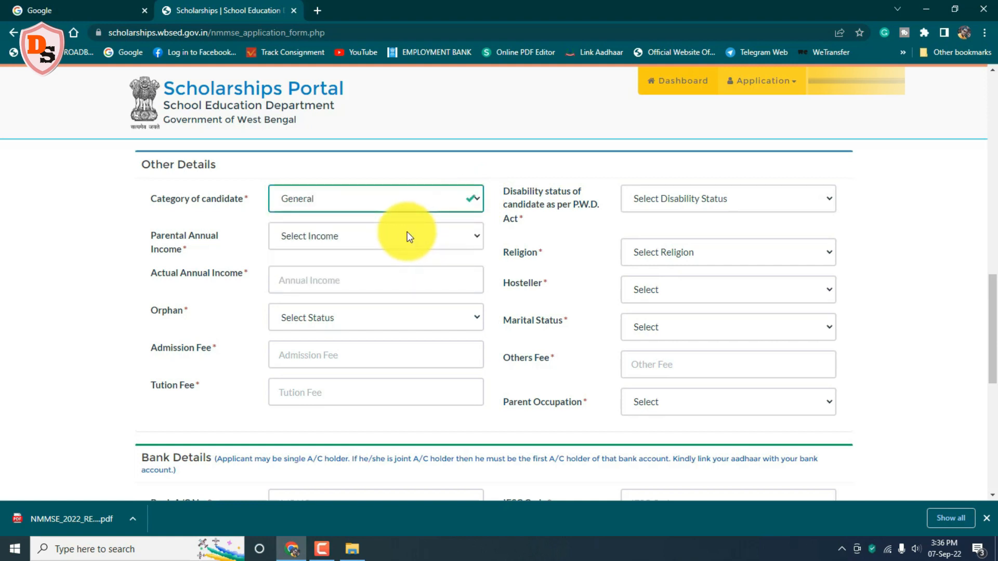
left_click(477, 236)
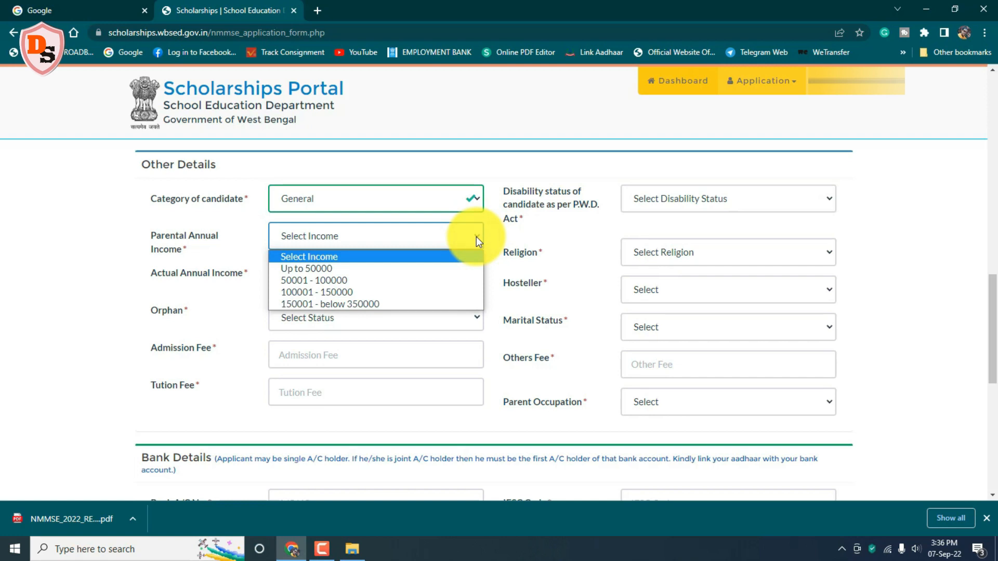
left_click(425, 305)
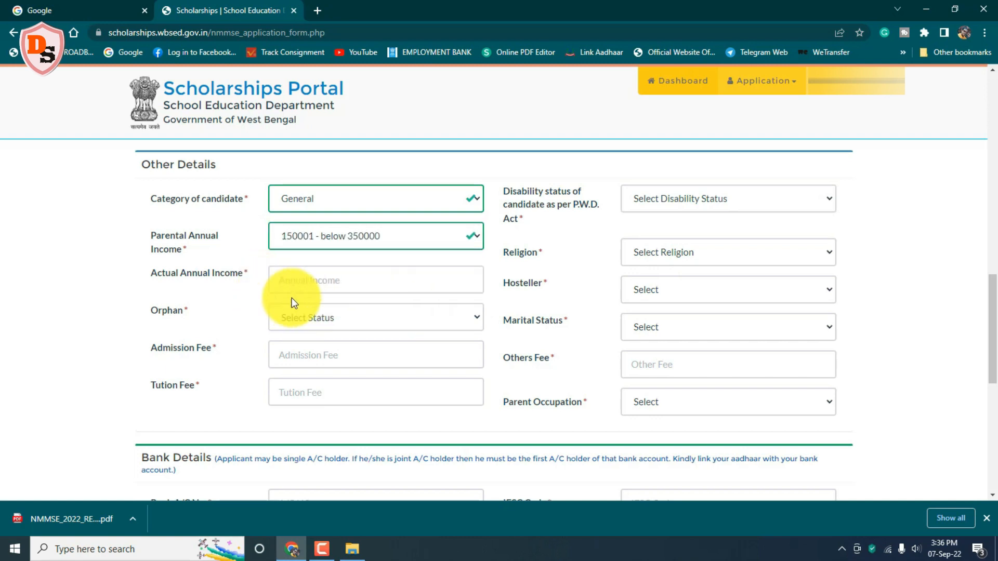
left_click(291, 277)
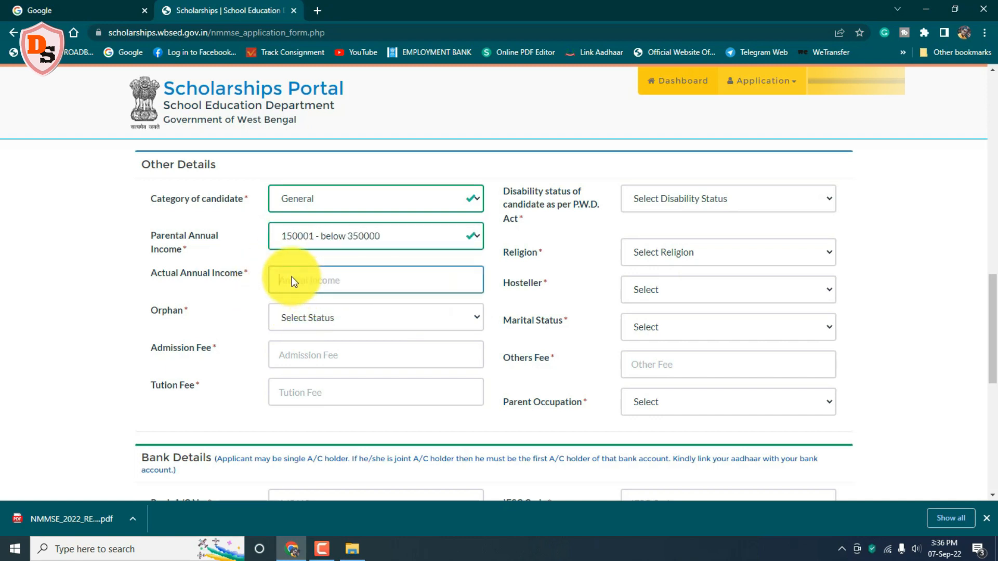
type("210000")
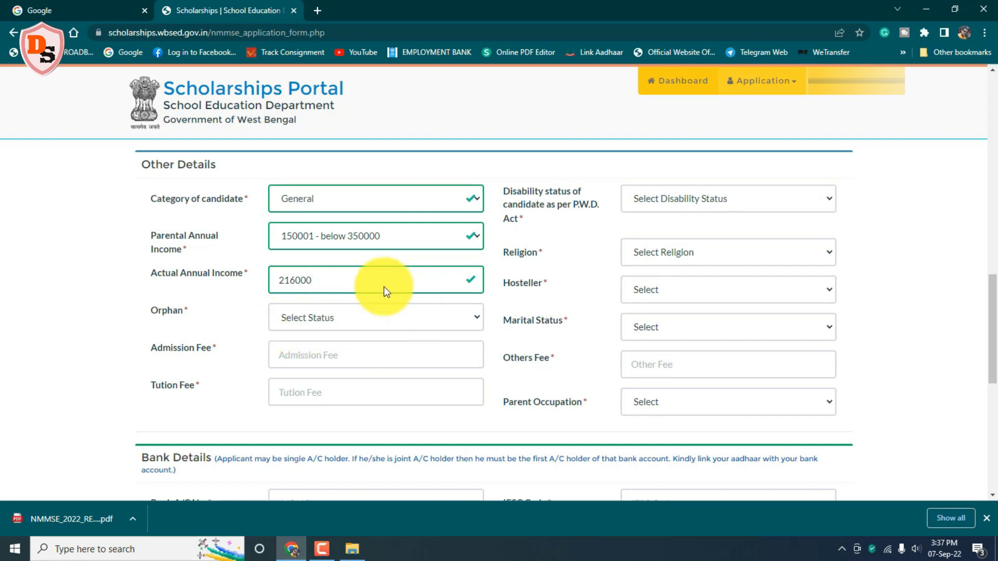
left_click(476, 318)
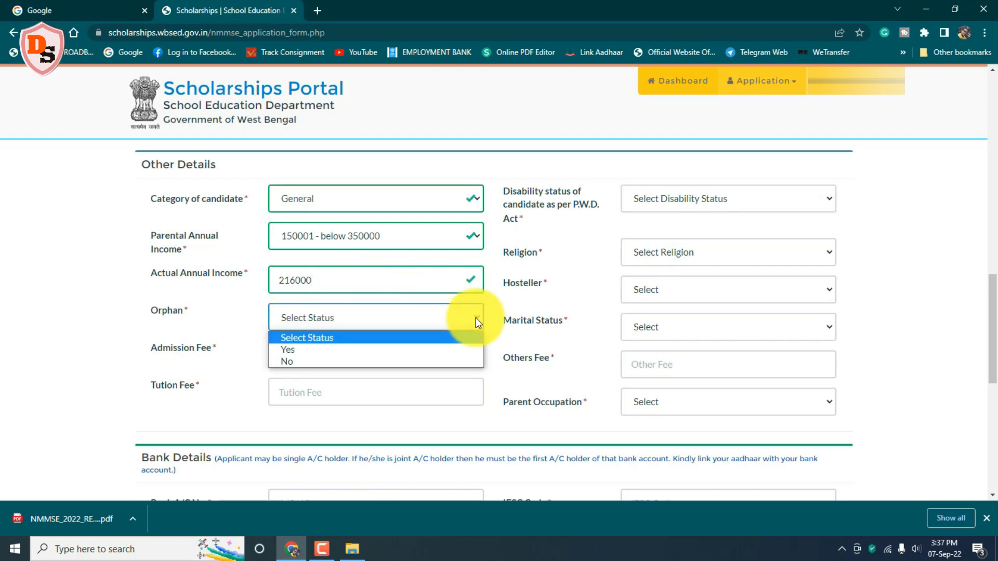
left_click(446, 362)
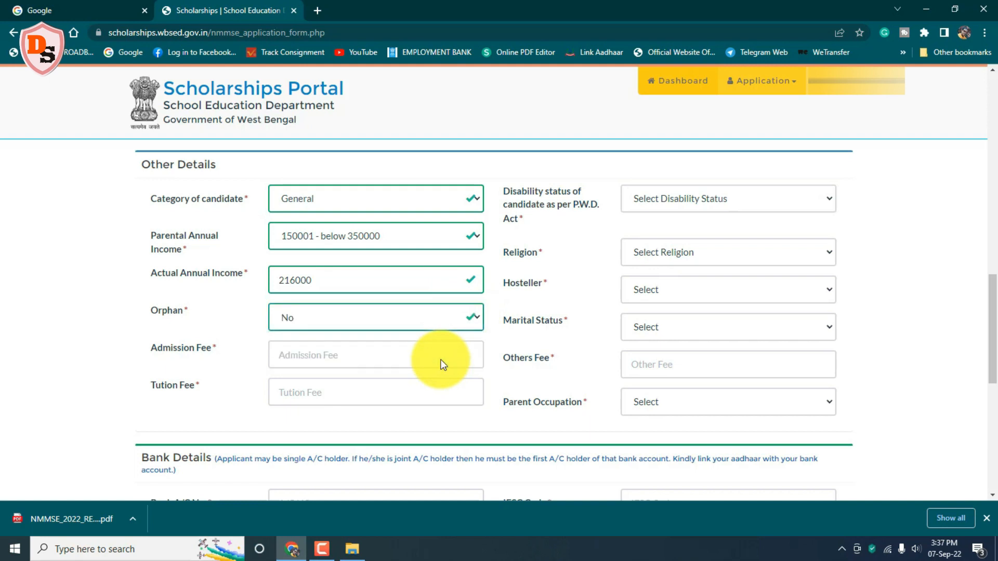
Step: Enter admission fee 540, tuition fee 500 and other fees 160
left_click(302, 358)
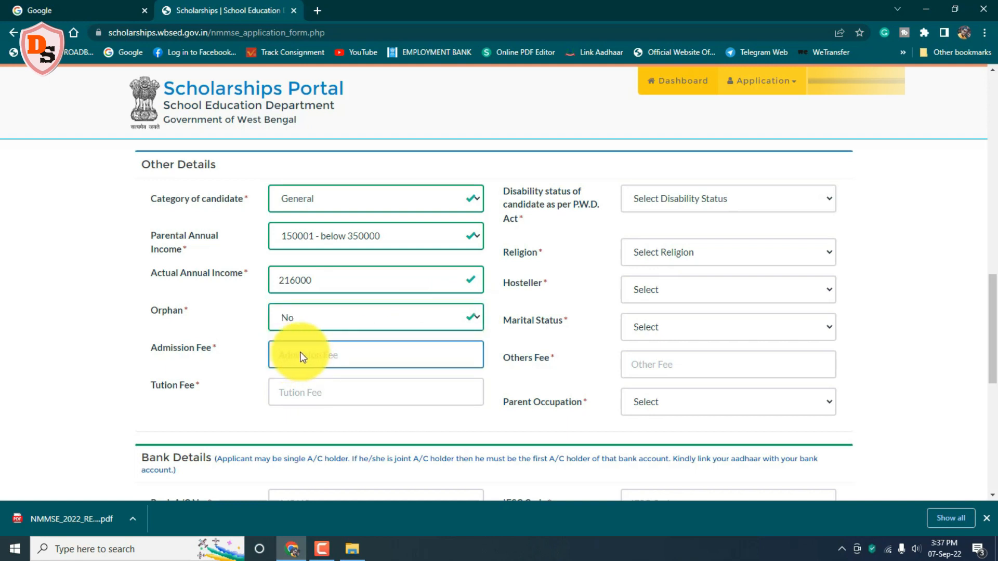
type("540")
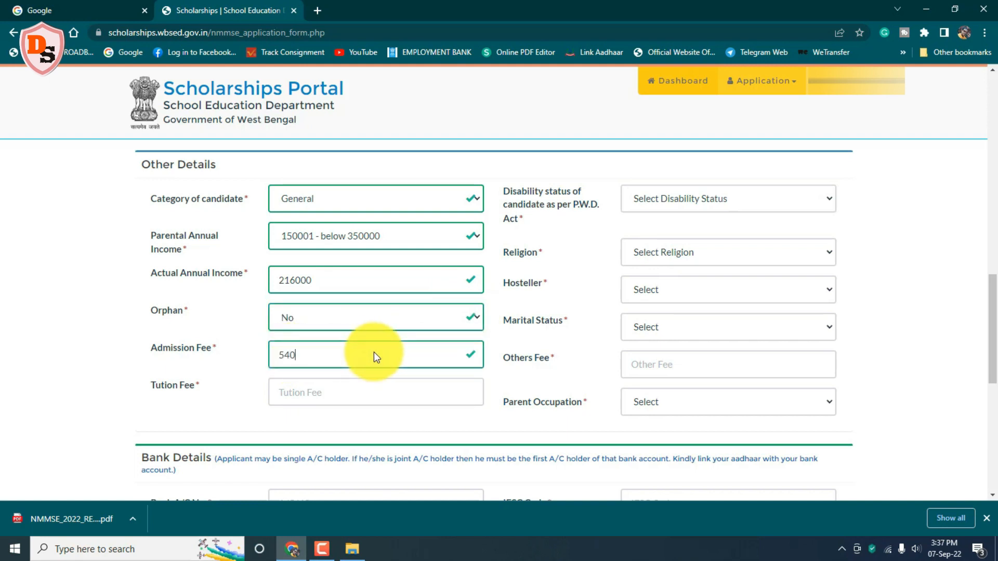
left_click(291, 396)
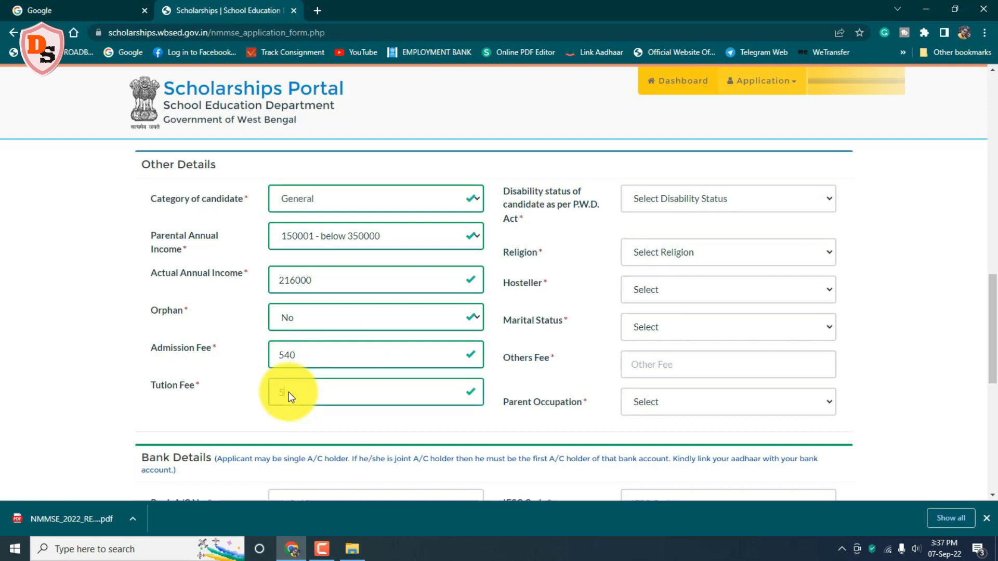
type("500")
left_click(649, 364)
type("160")
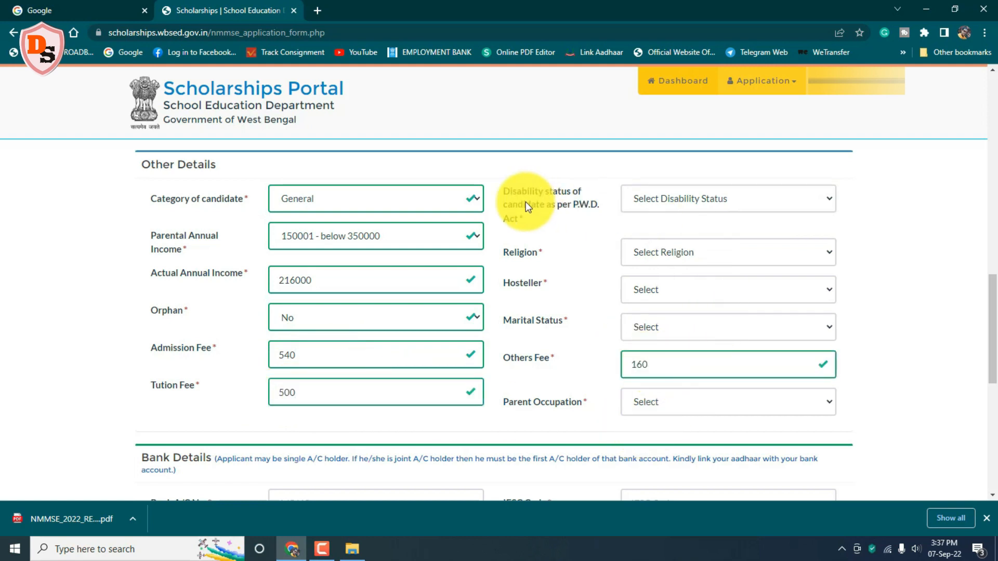
Step: Set disability None, religion HINDU, not a hosteller, Un-Married, and parent occupation Others
left_click(828, 200)
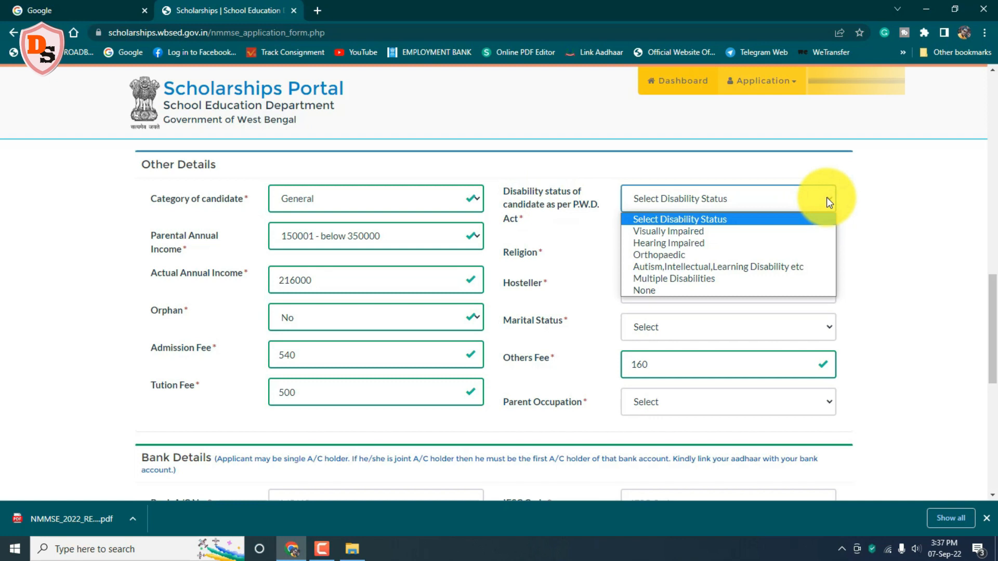
left_click(746, 291)
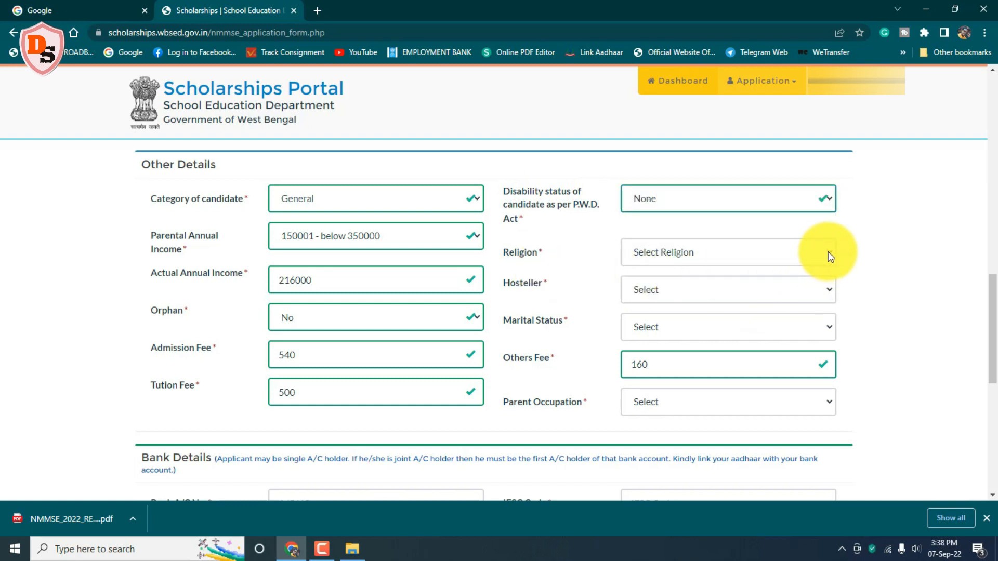
left_click(829, 253)
left_click(731, 283)
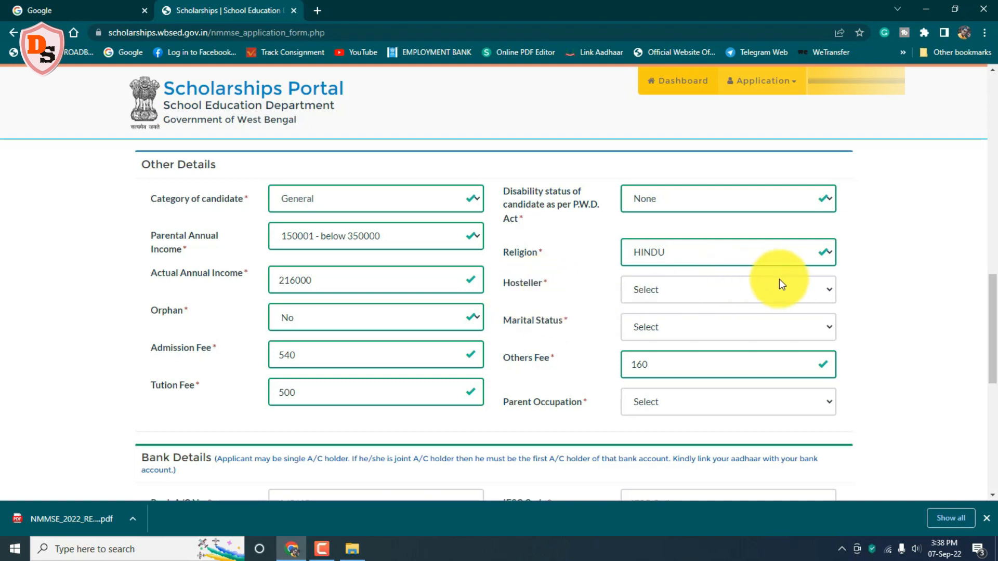
left_click(830, 289)
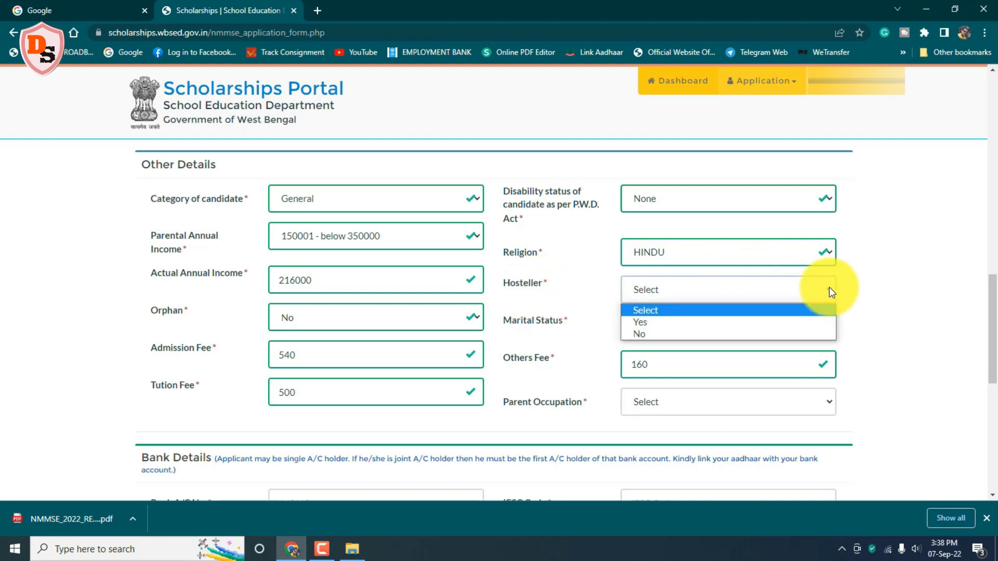
left_click(769, 332)
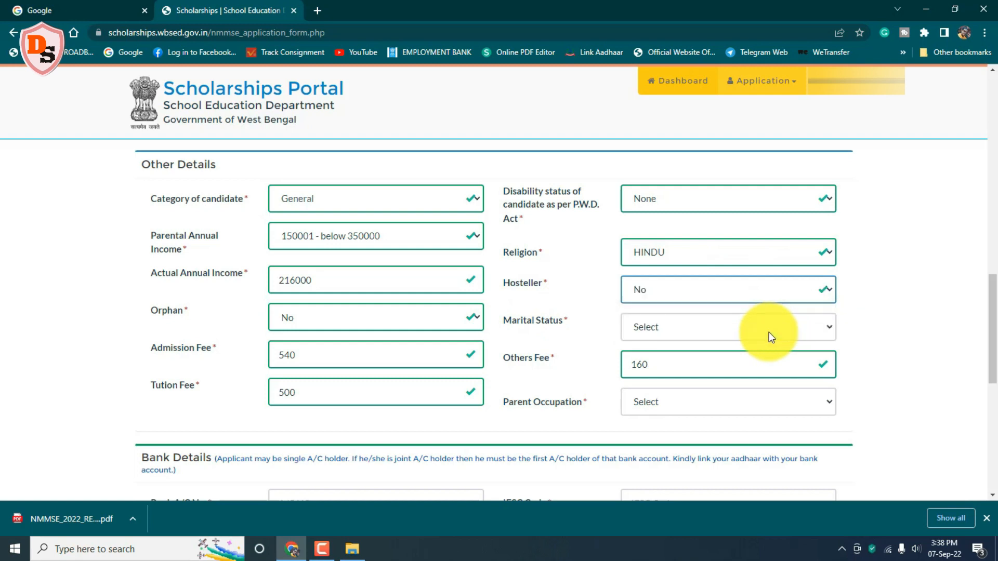
left_click(831, 326)
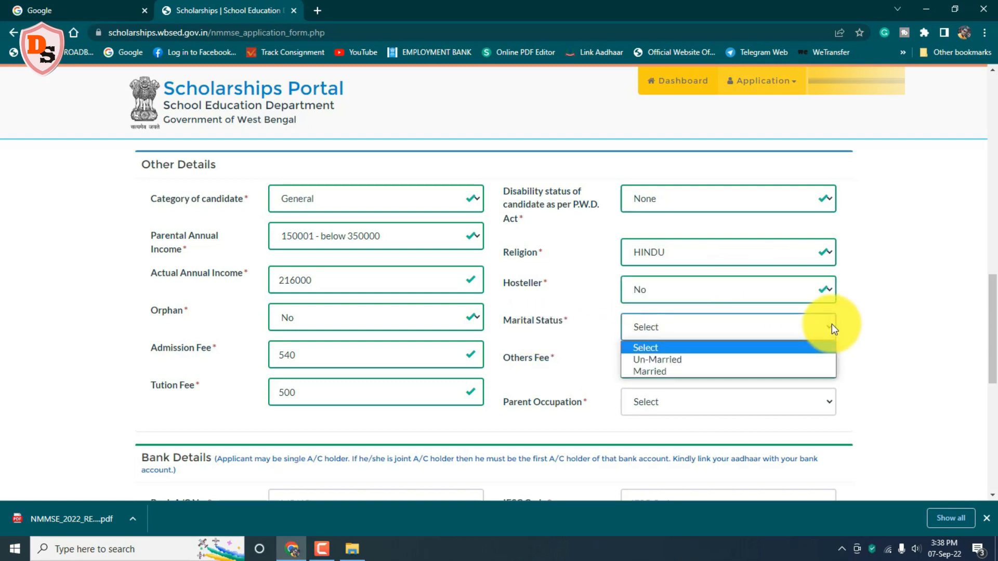
left_click(760, 359)
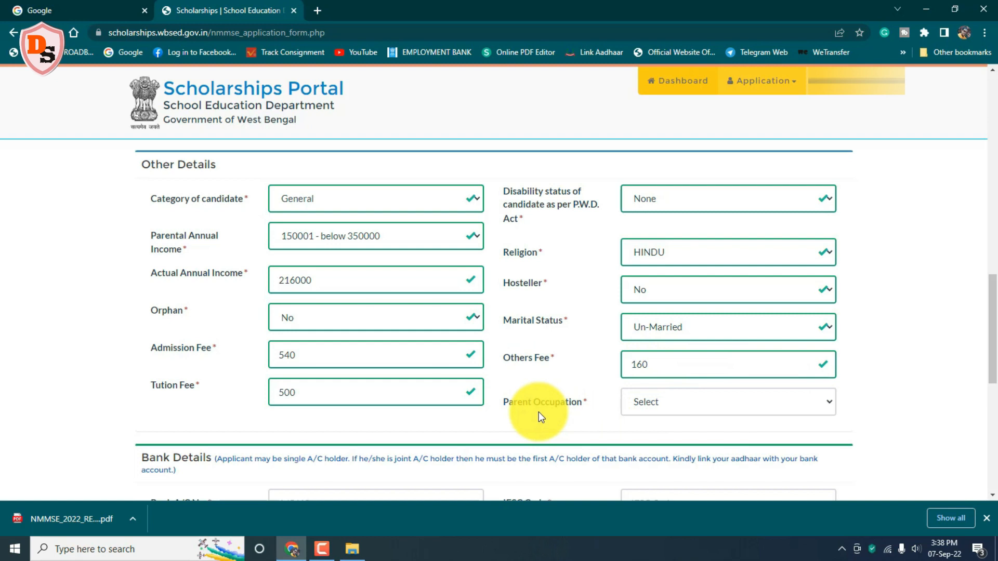
left_click(830, 404)
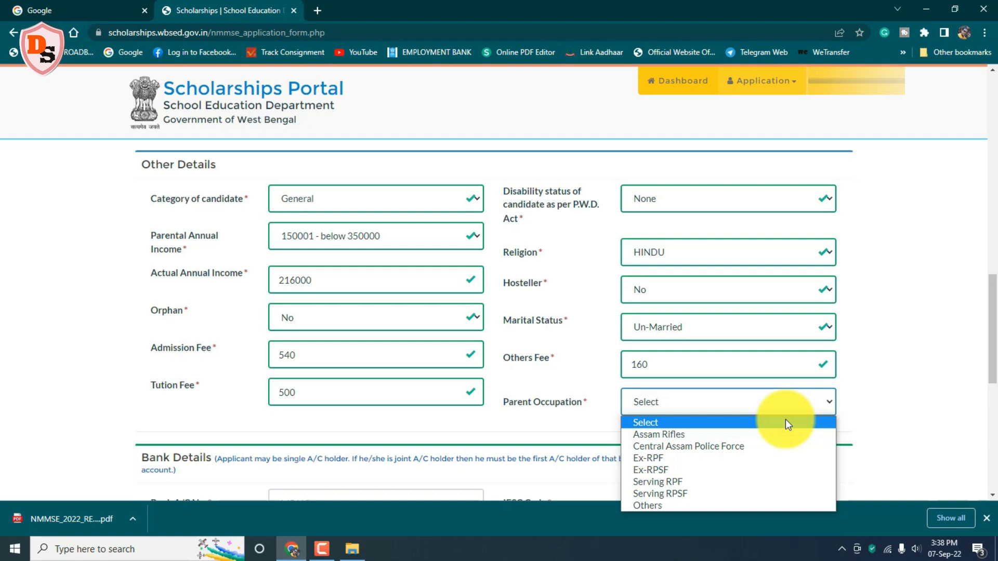
left_click(744, 504)
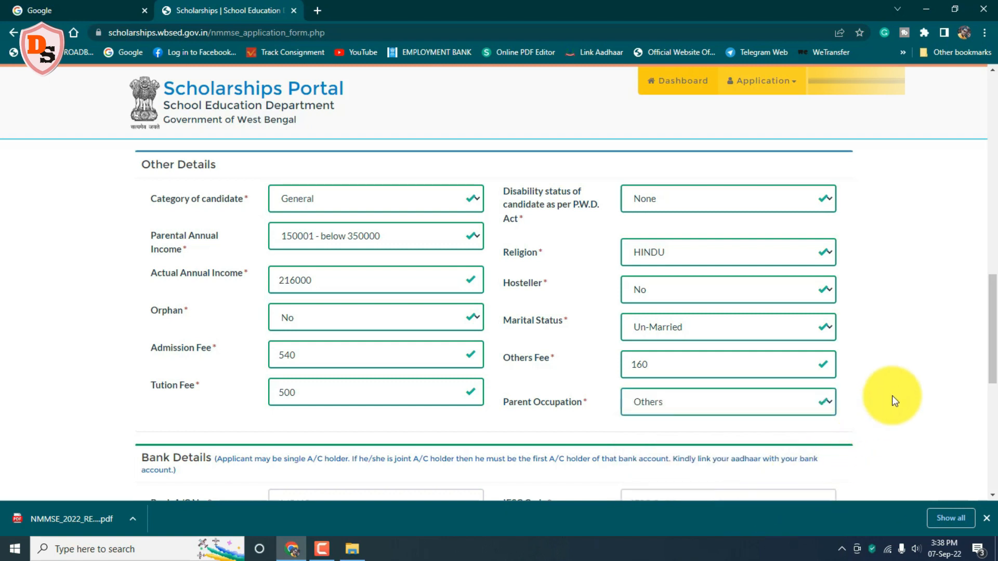
scroll(981, 375, "down", 5)
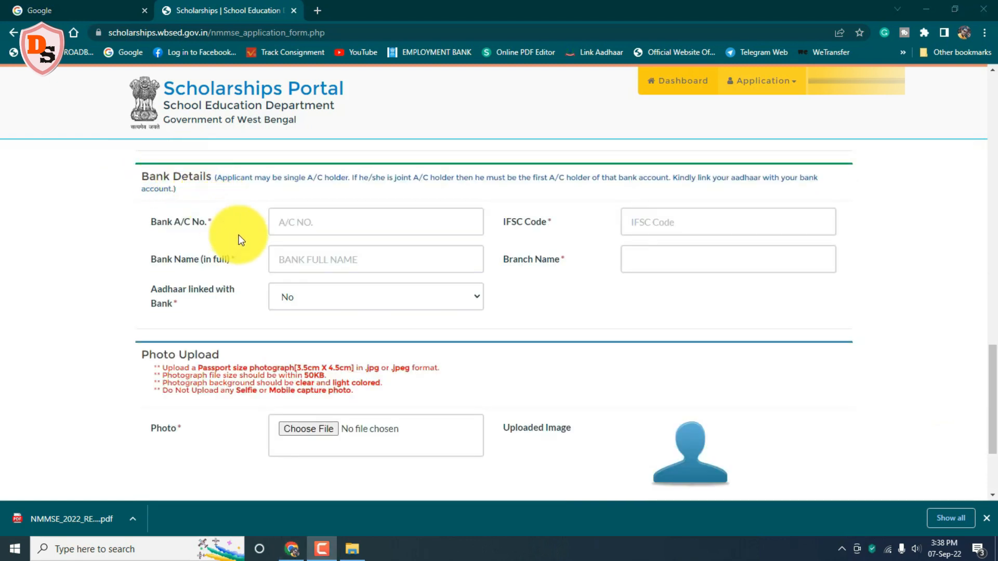
Step: Enter the bank account number and full bank name, and set Aadhaar linked with Bank to Yes
left_click(274, 220)
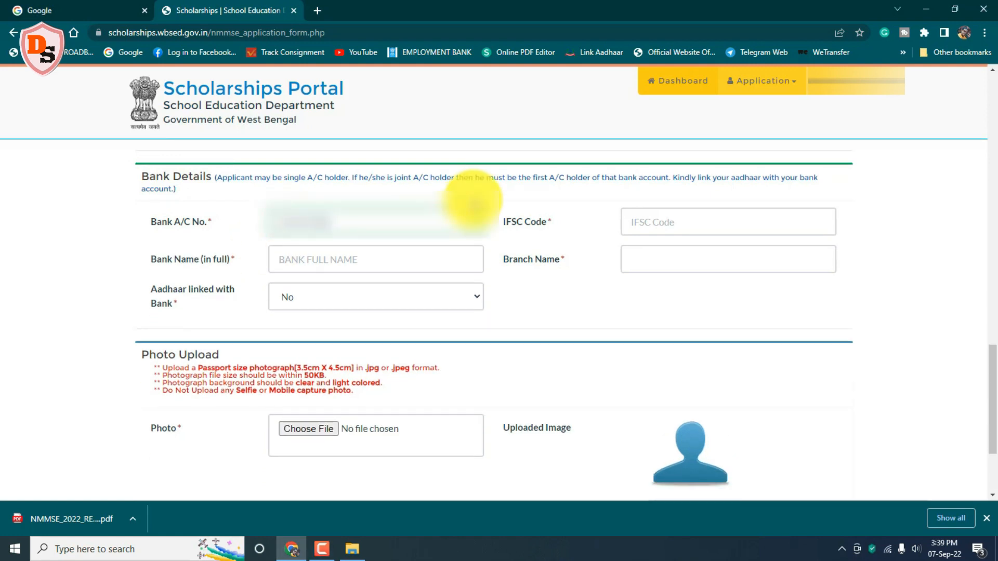
type("****")
left_click(286, 257)
type("*************")
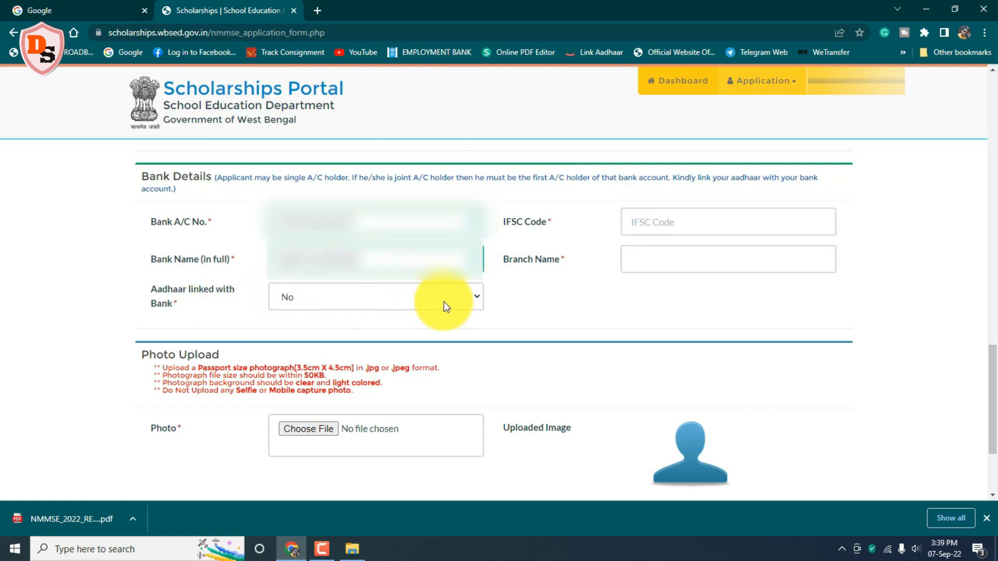
left_click(476, 297)
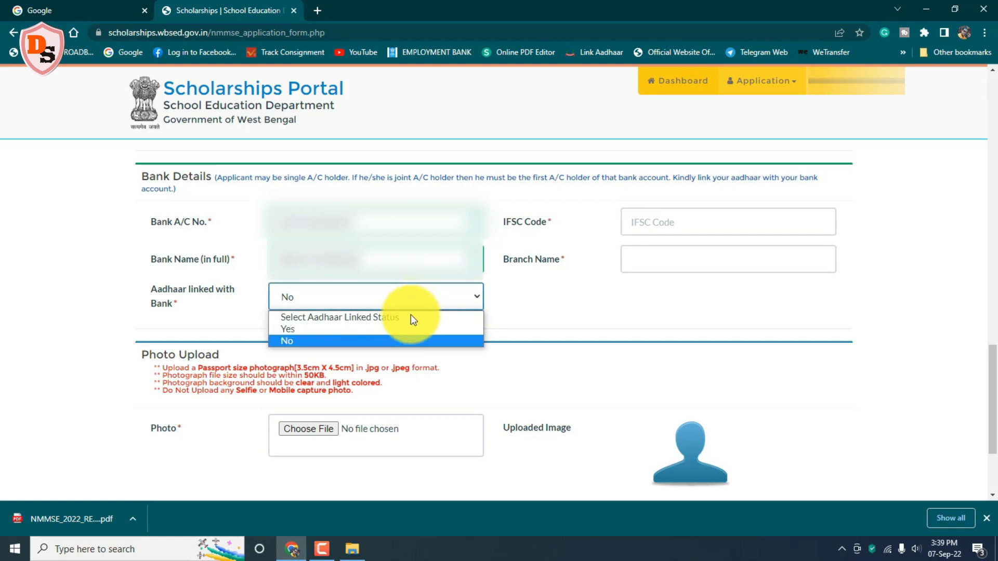
left_click(398, 328)
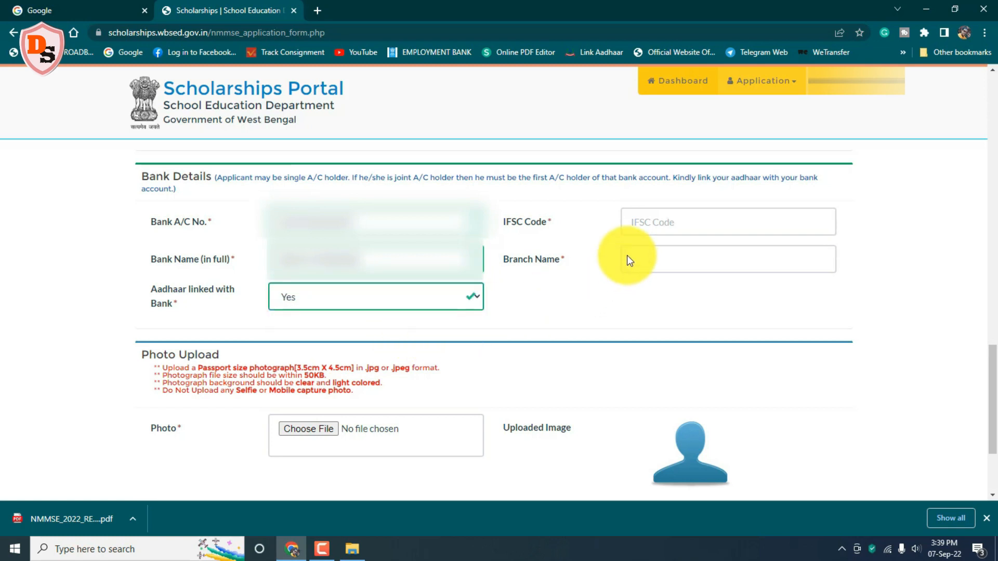
Step: Fill in the bank's IFSC code and branch name
left_click(652, 223)
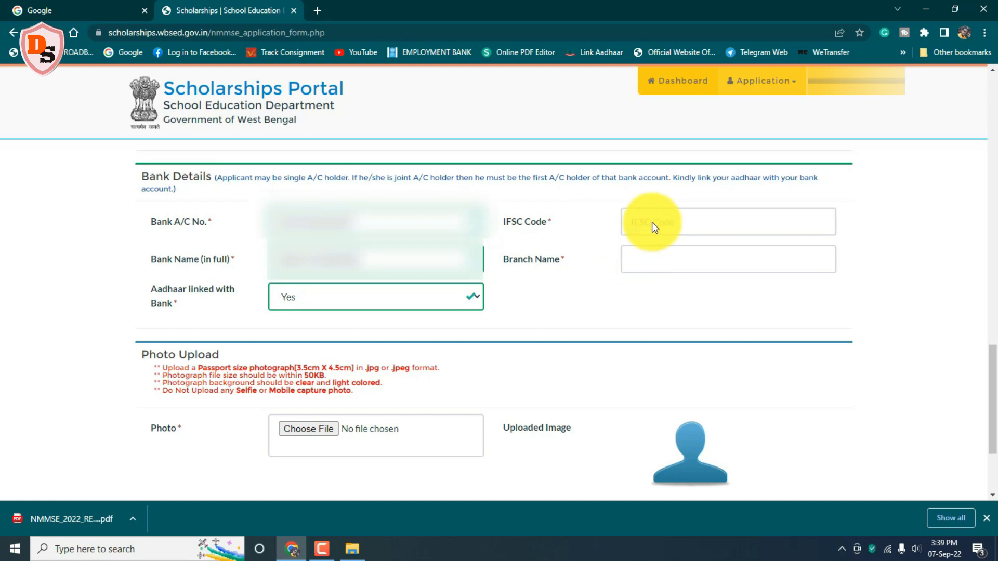
type("S0000")
left_click(646, 259)
type("????")
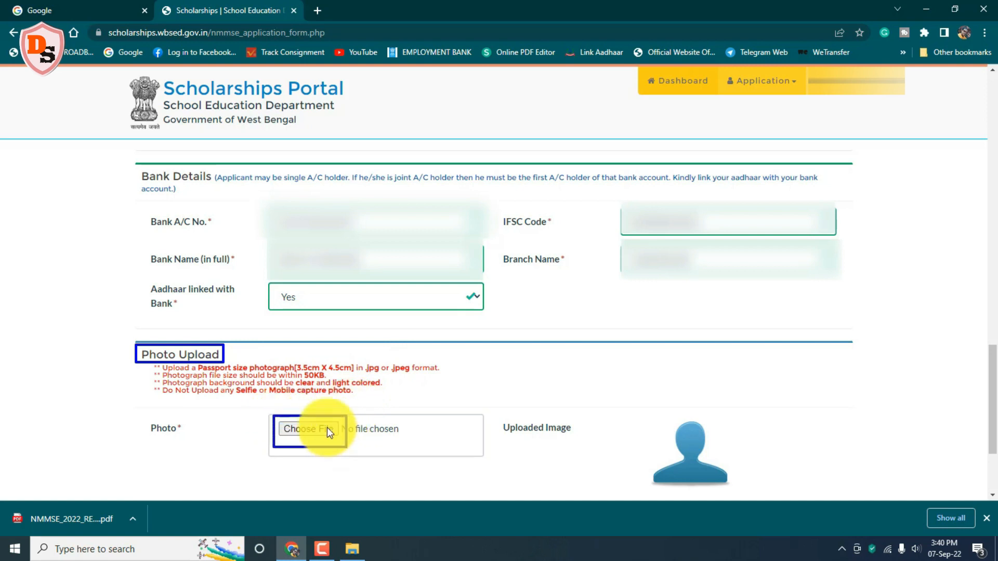
Step: Upload Untitled-1 copy.jpg from the Desktop photo folder as the applicant's passport photo
left_click(302, 429)
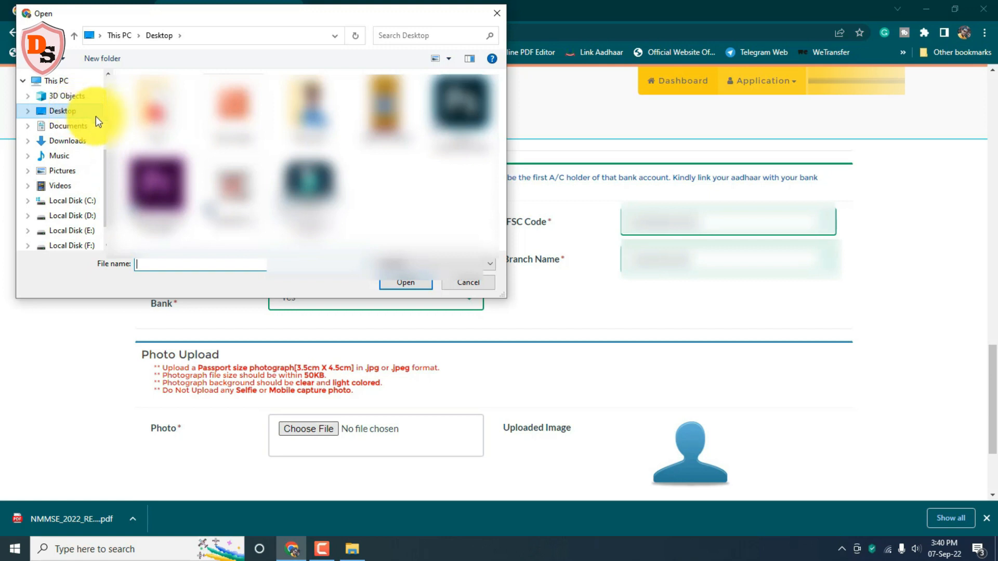
double_click(306, 108)
left_click(156, 106)
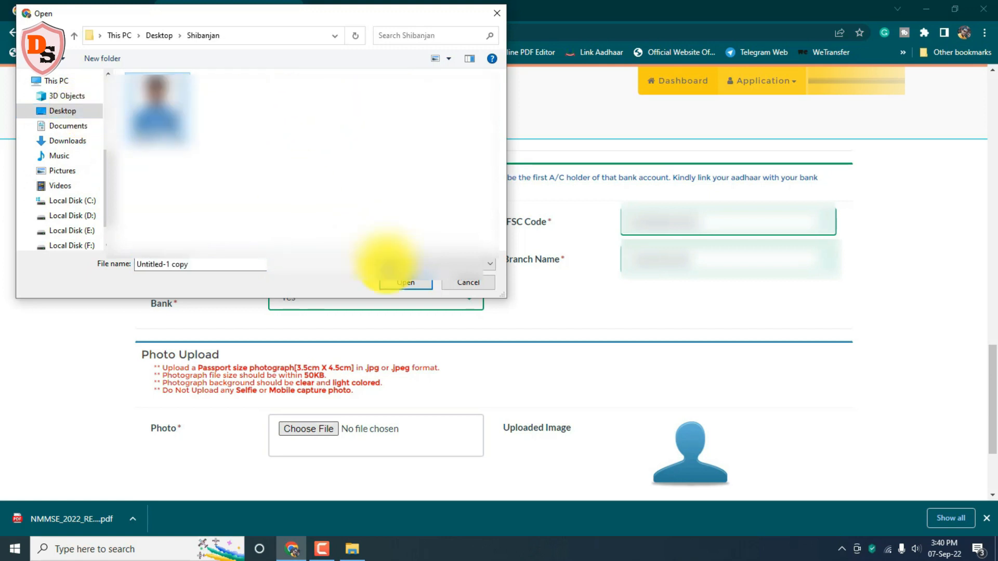
left_click(393, 282)
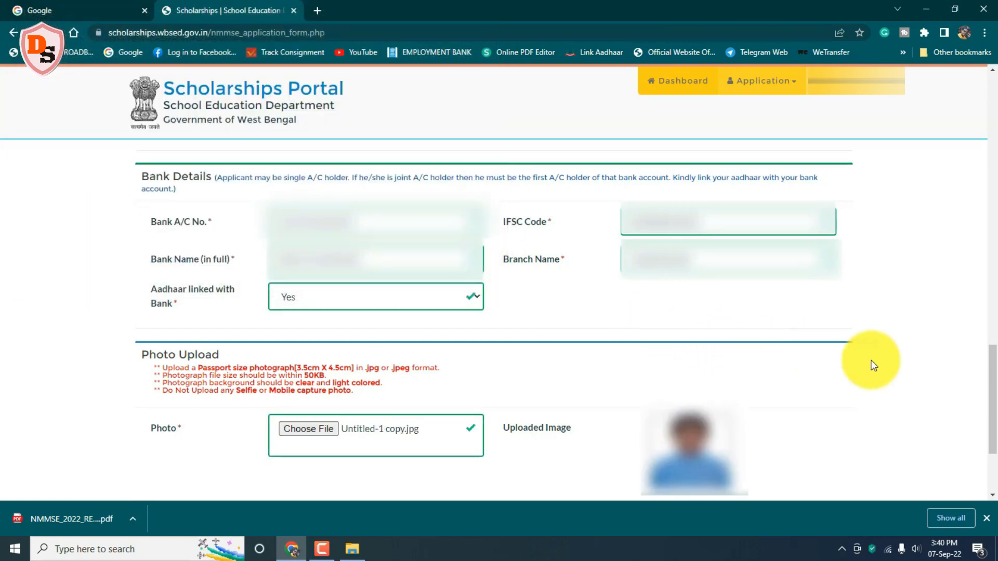
scroll(972, 364, "down", 3)
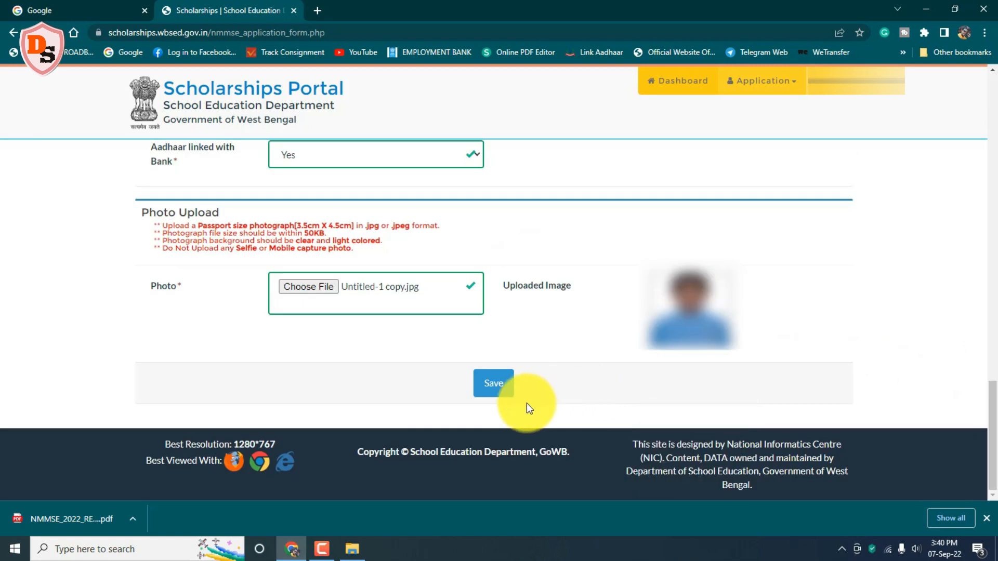
Step: Save the completed NMMSE 2022 application form and scroll down to the Lock Details button
left_click(495, 384)
left_click(495, 384)
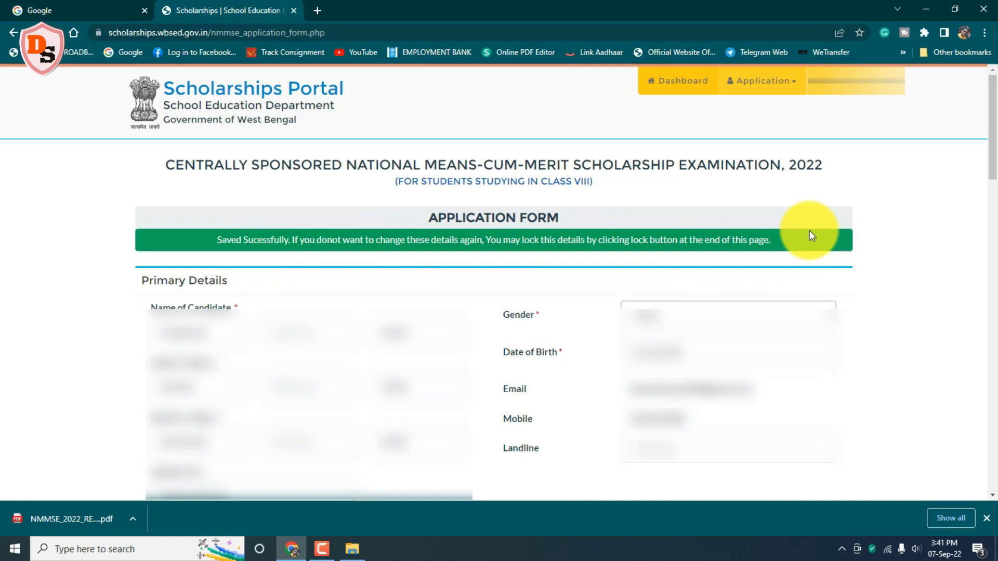
left_click_drag(993, 163, 993, 471)
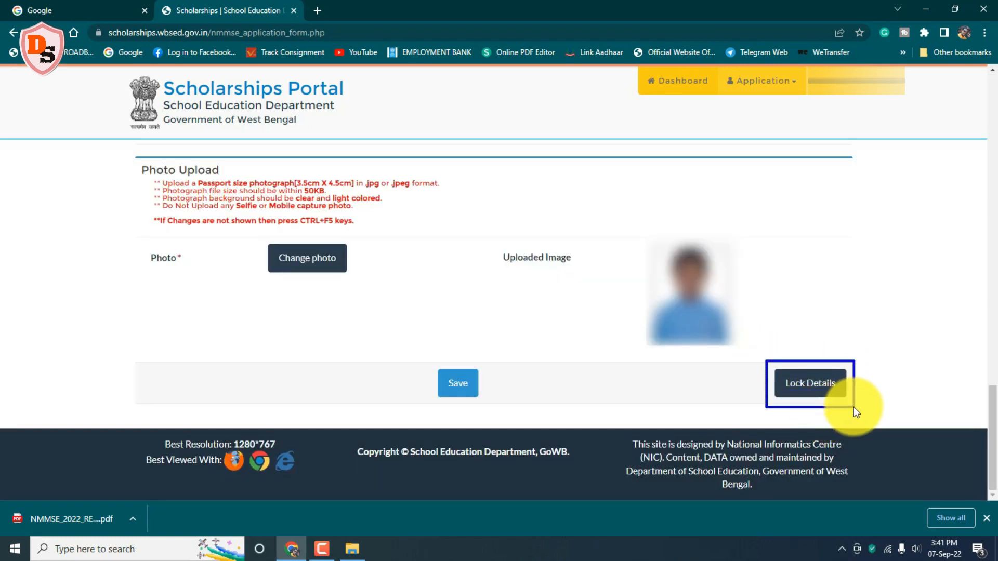
Step: Lock the application details with Lock My Details and acknowledge the success message
left_click(818, 383)
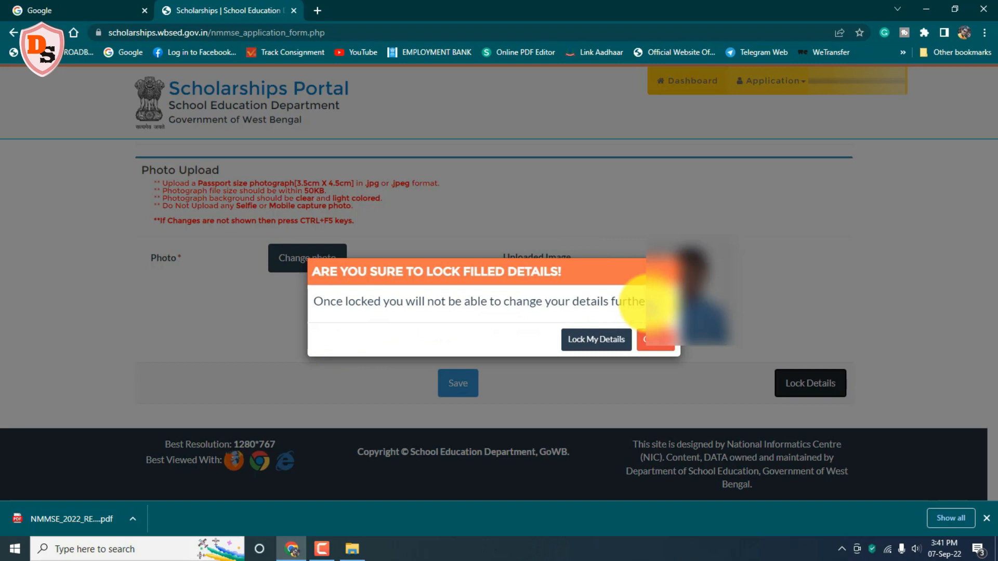
left_click(589, 339)
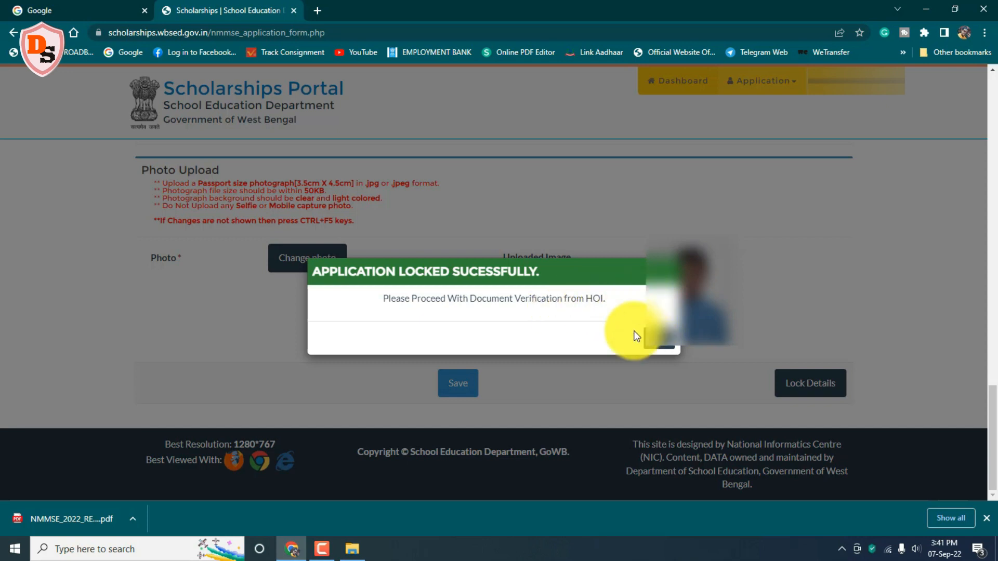
left_click(665, 344)
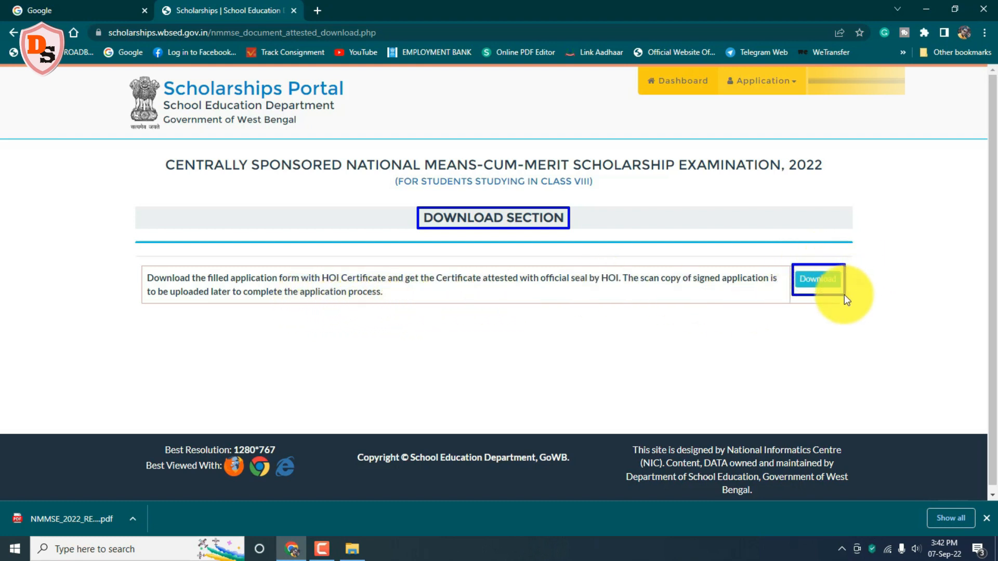
Step: Download the filled NMMSE 2022 application PDF and show it in the Downloads folder
left_click(820, 280)
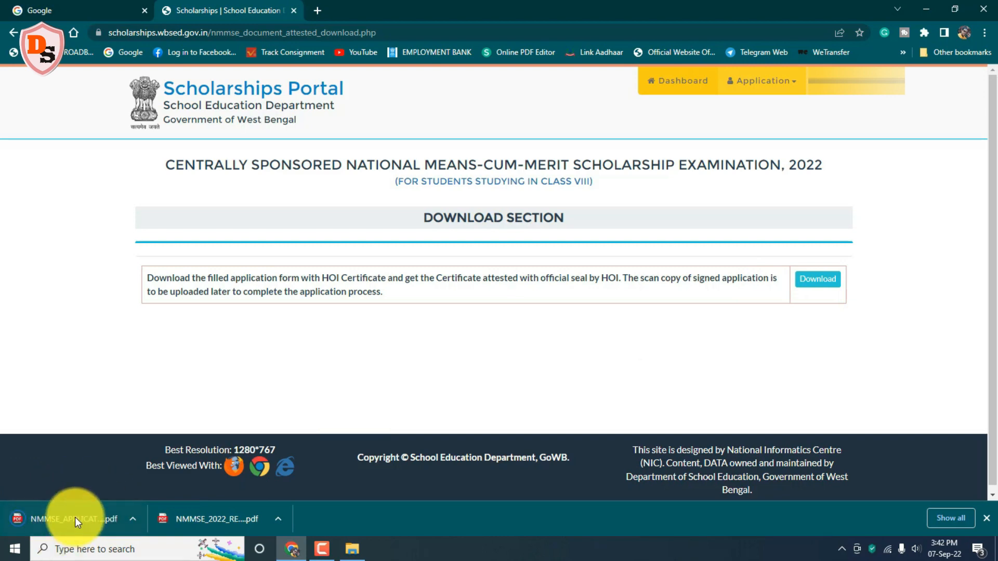
left_click(133, 519)
left_click(177, 475)
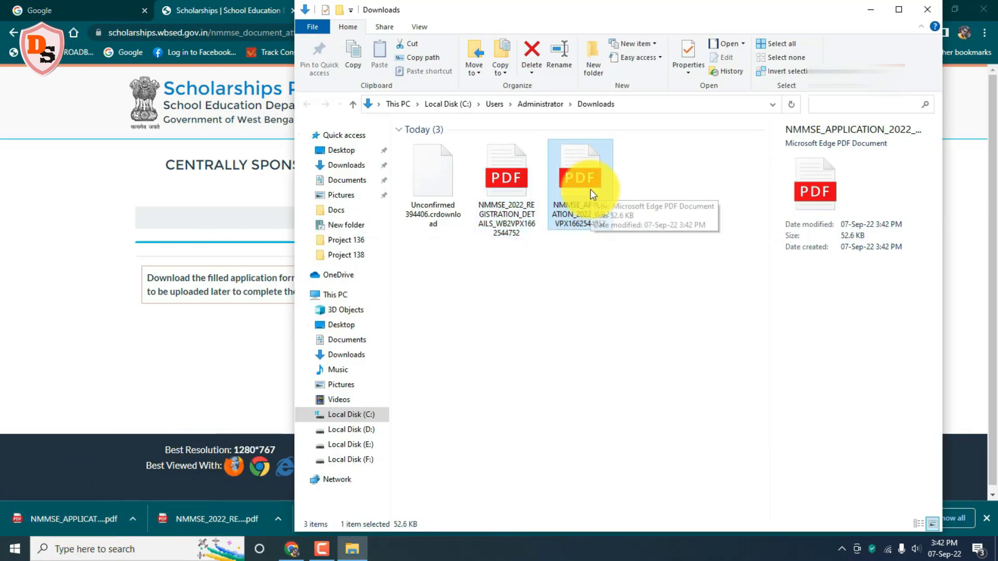
Step: Open the downloaded application PDF in Edge, review its HOI certificate page, then close it
double_click(574, 204)
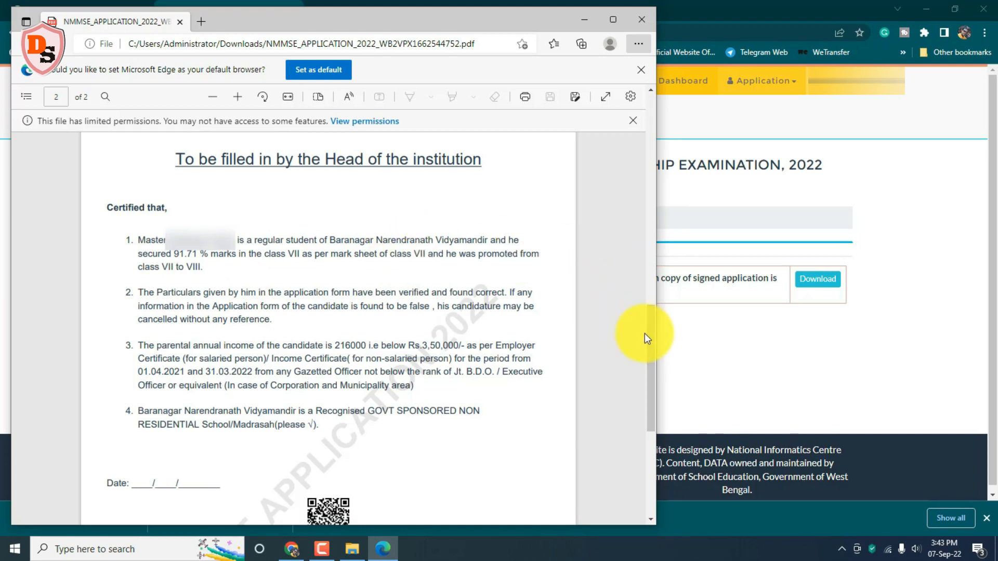
left_click_drag(651, 345, 660, 402)
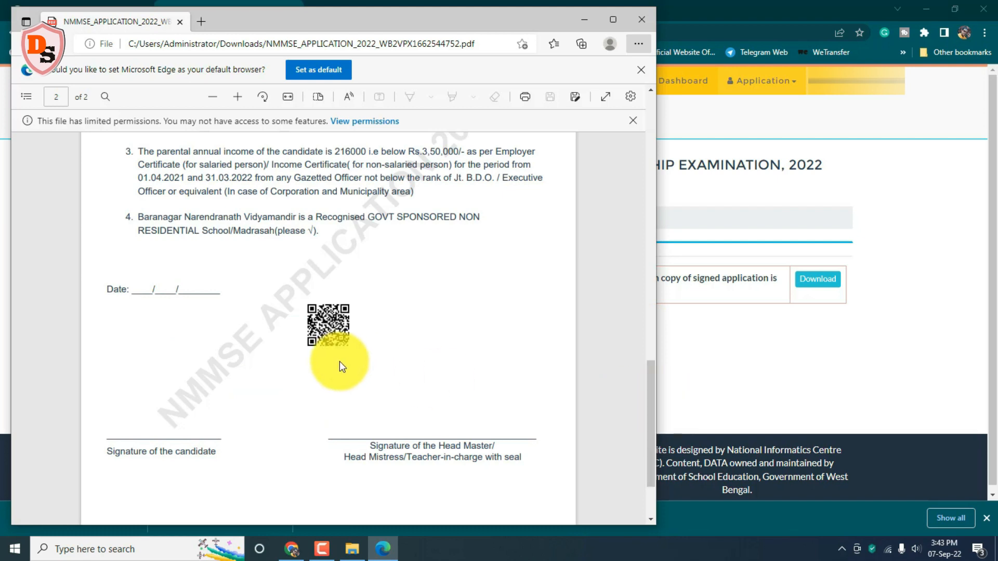
mouse_move(133, 272)
left_mouse_down()
mouse_move(209, 273)
mouse_move(212, 291)
left_mouse_up()
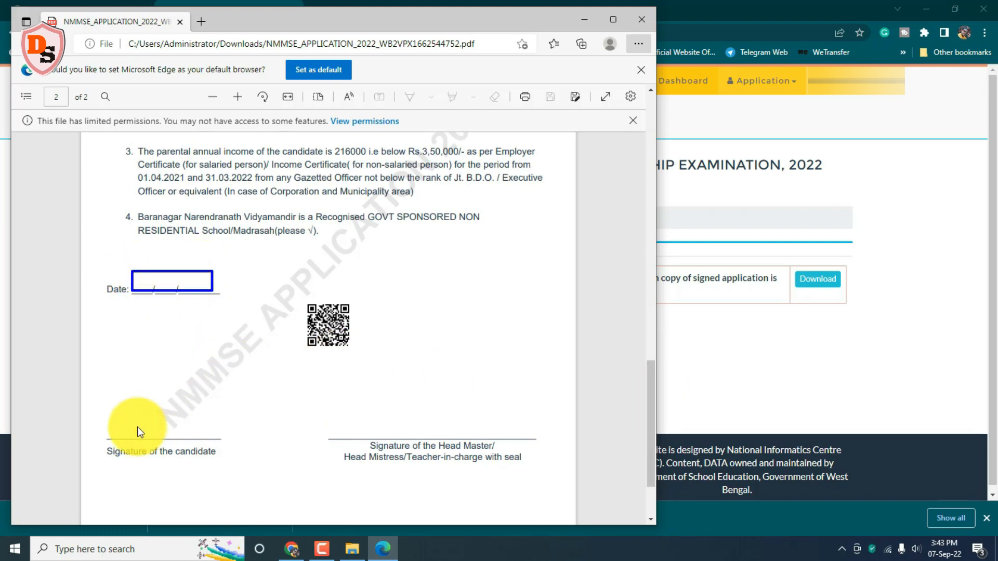
mouse_move(105, 411)
left_mouse_down()
mouse_move(204, 415)
mouse_move(220, 438)
left_mouse_up()
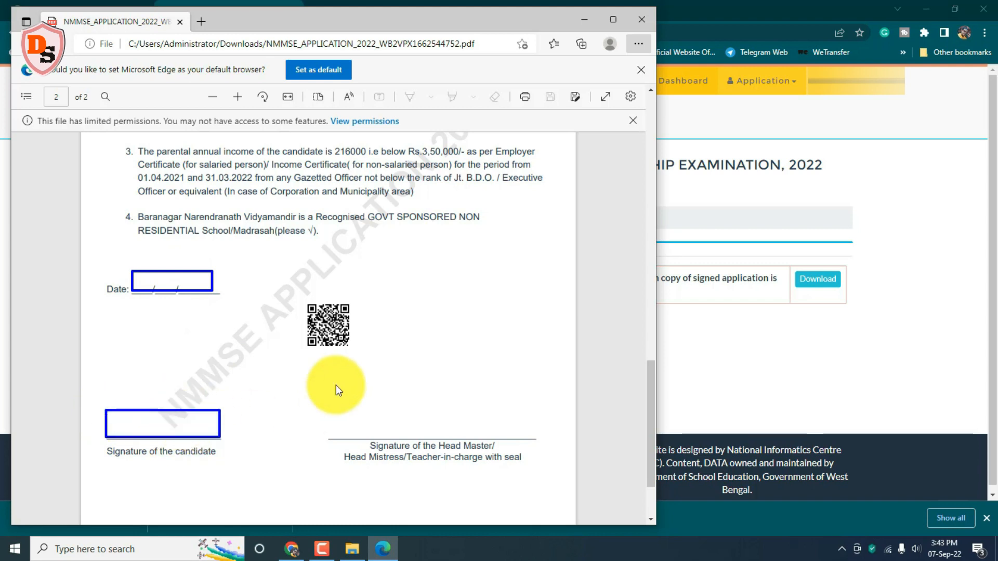
mouse_move(330, 407)
left_mouse_down()
mouse_move(532, 426)
mouse_move(538, 437)
left_mouse_up()
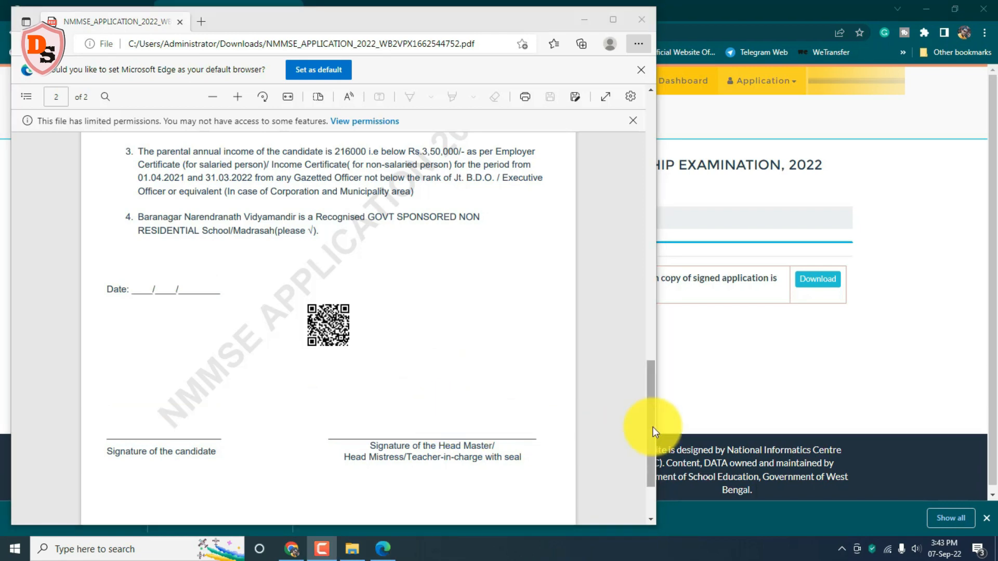
left_click_drag(653, 427, 679, 5)
left_click(638, 17)
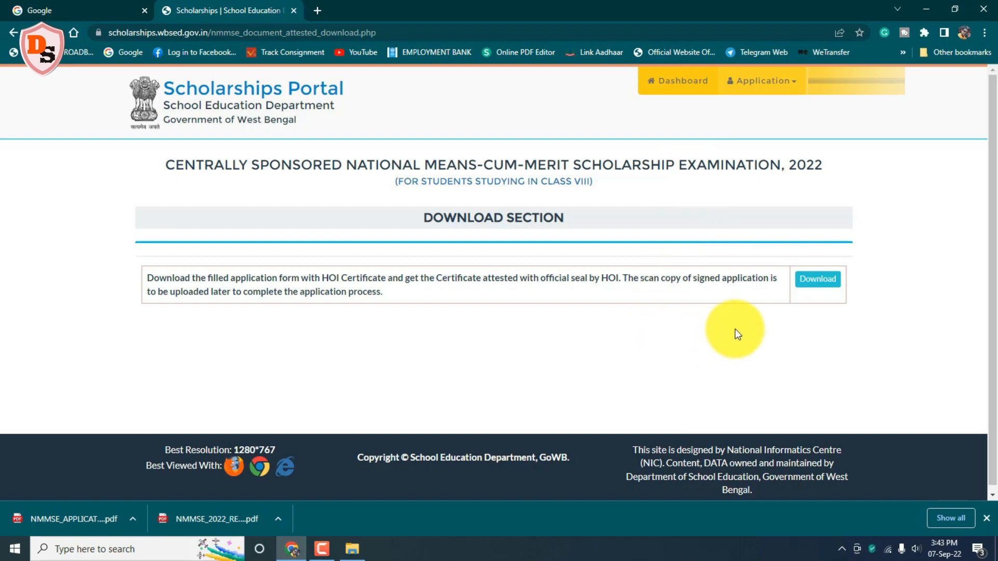
Step: Check the application status on the Dashboard, then log out from the user-name menu
left_click(688, 78)
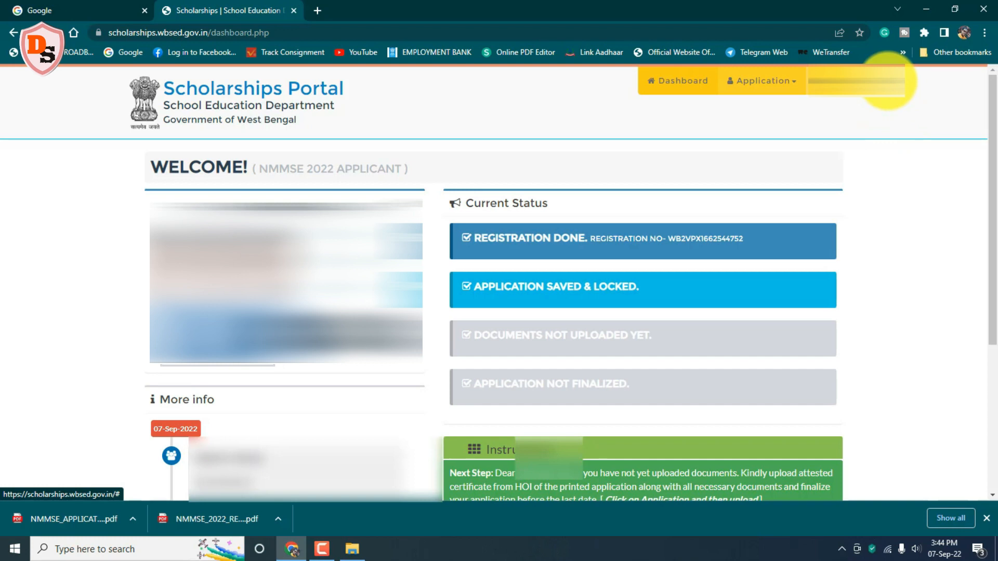
left_click(887, 81)
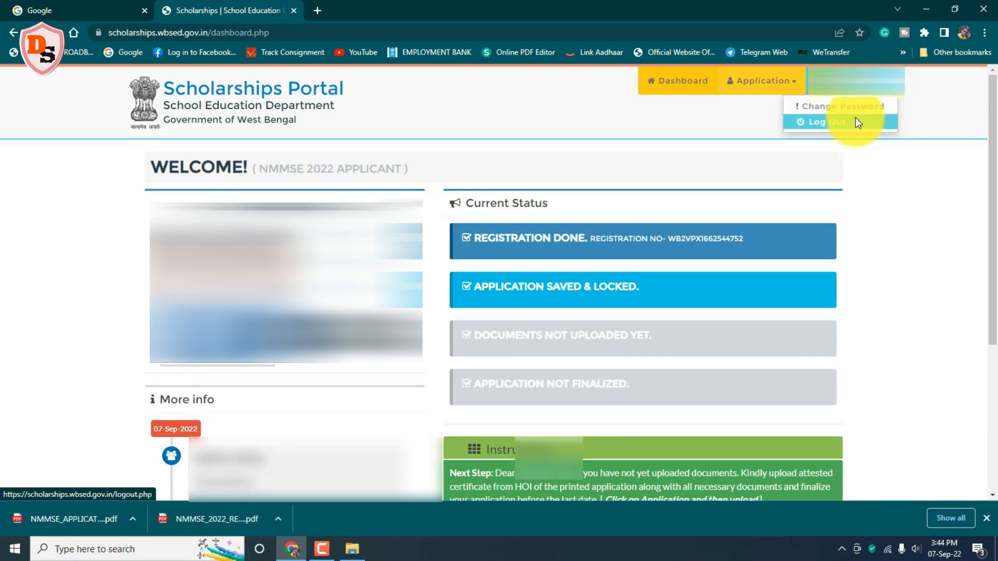
left_click(821, 121)
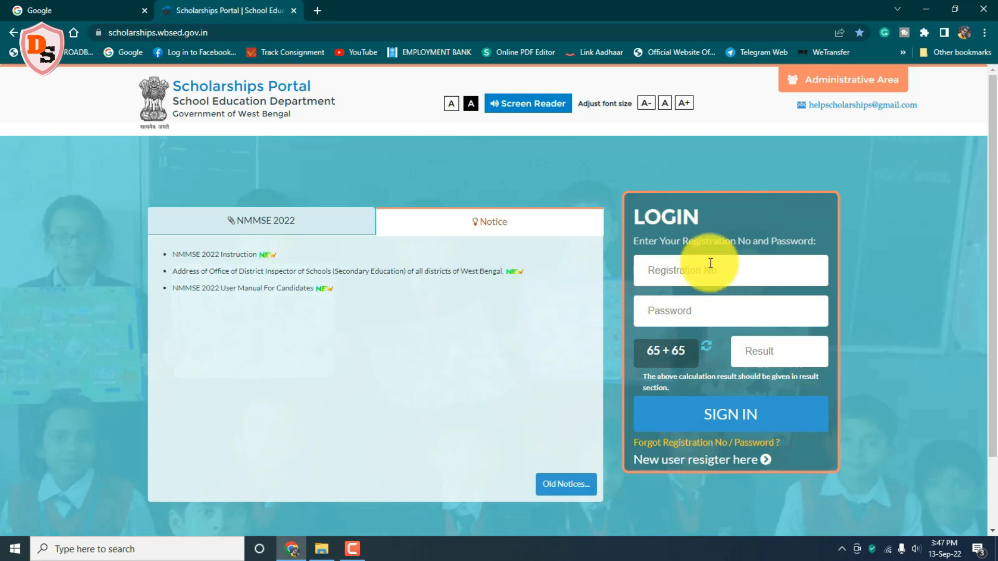
Step: Sign back in with the registration number and sum answer 130, then dismiss the incomplete-application notice
left_click(655, 270)
type("...")
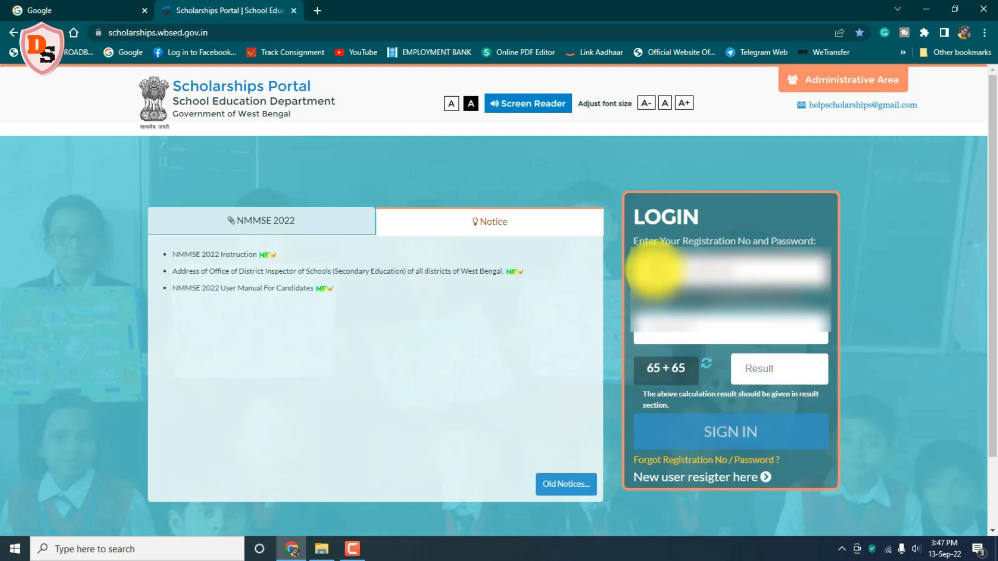
type("...")
left_click(654, 309)
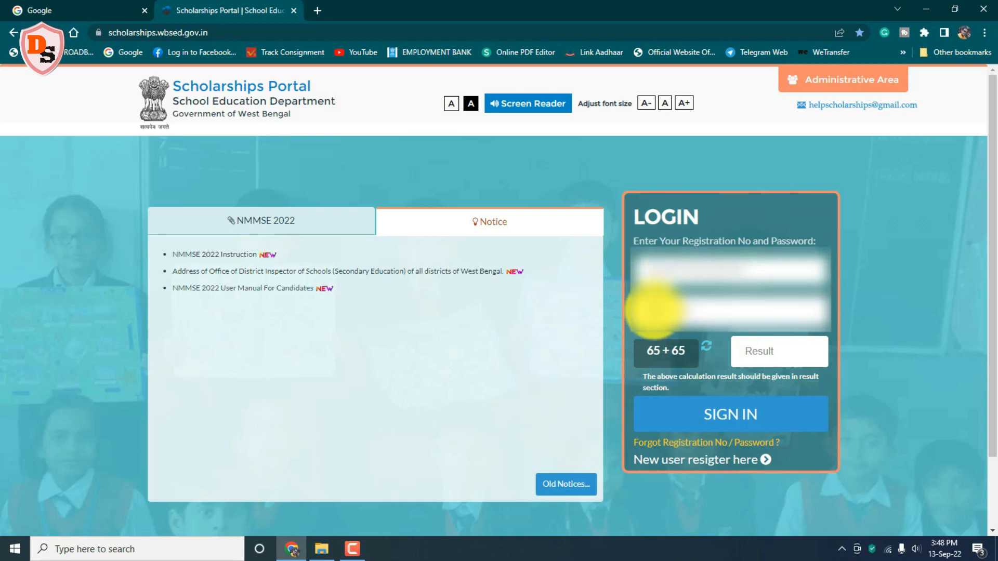
left_click(744, 353)
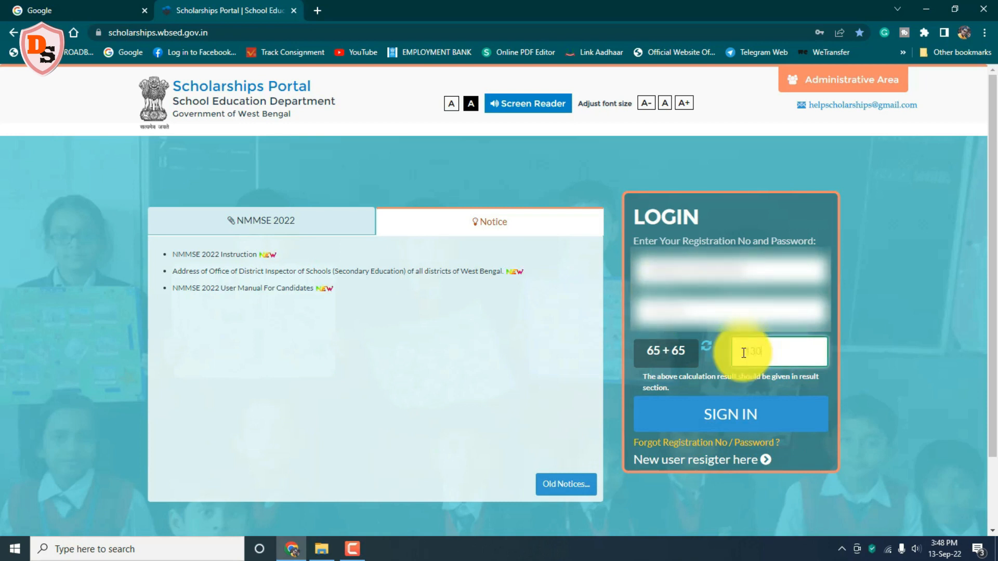
type("130")
left_click(728, 420)
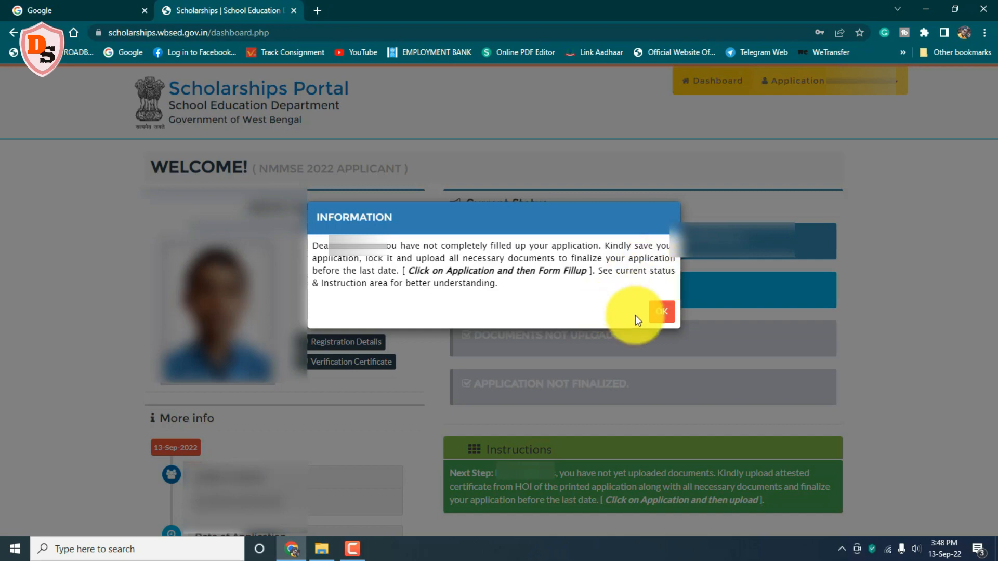
left_click(662, 311)
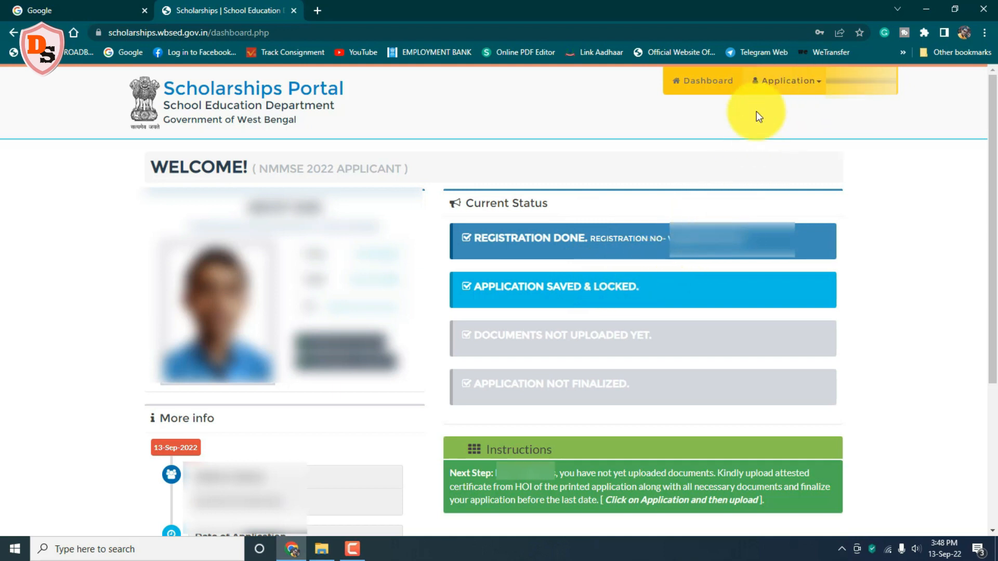
Step: Go to Application > Upload and review the three pending required-document rows
left_click(797, 86)
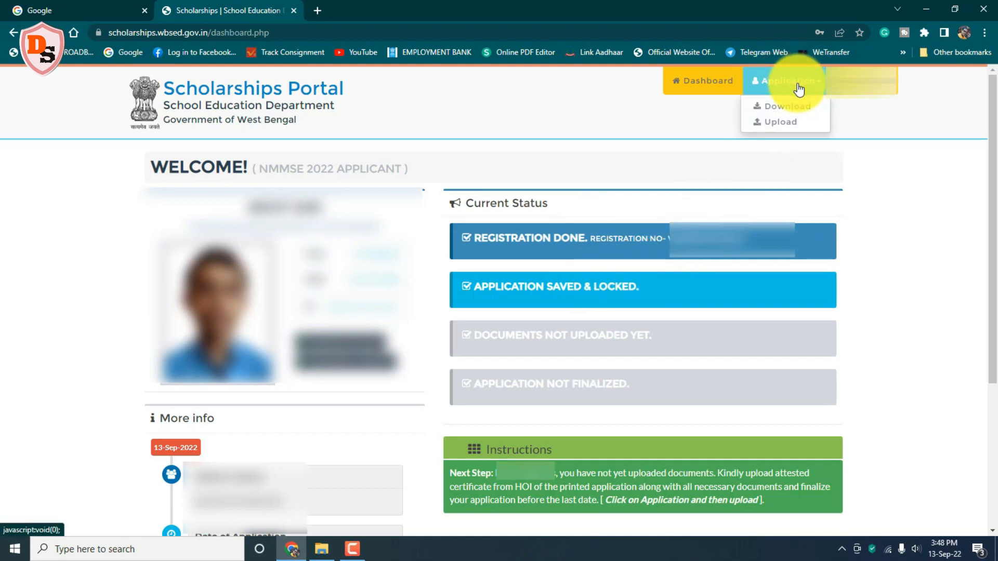
left_click(782, 123)
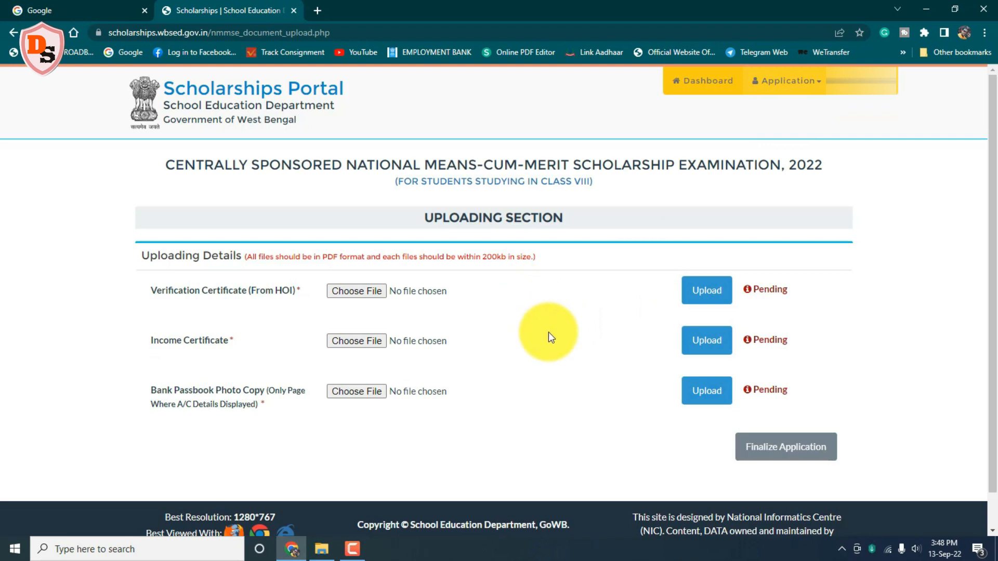
mouse_move(414, 202)
left_mouse_down()
mouse_move(571, 222)
mouse_move(573, 231)
left_mouse_up()
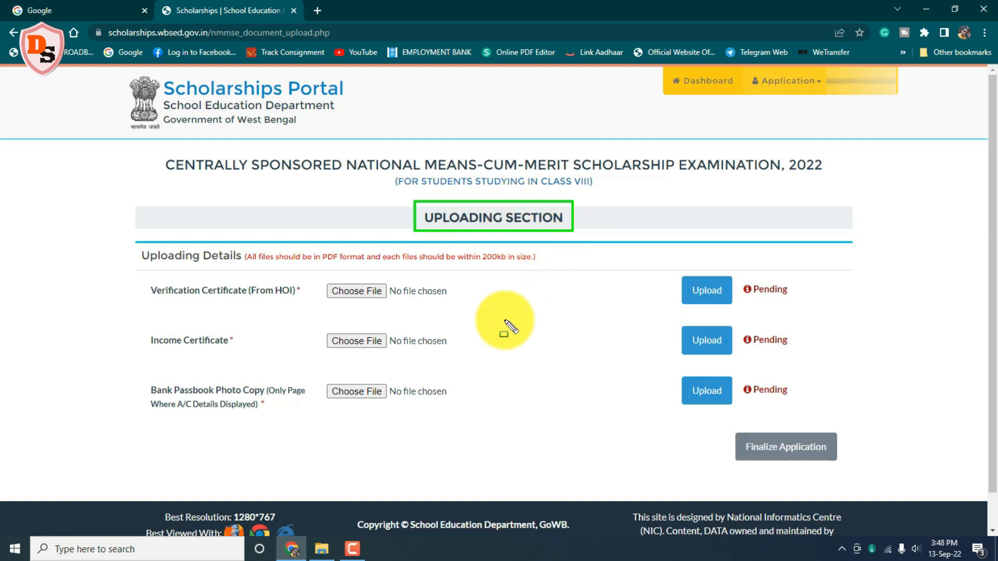
left_click_drag(139, 276, 310, 299)
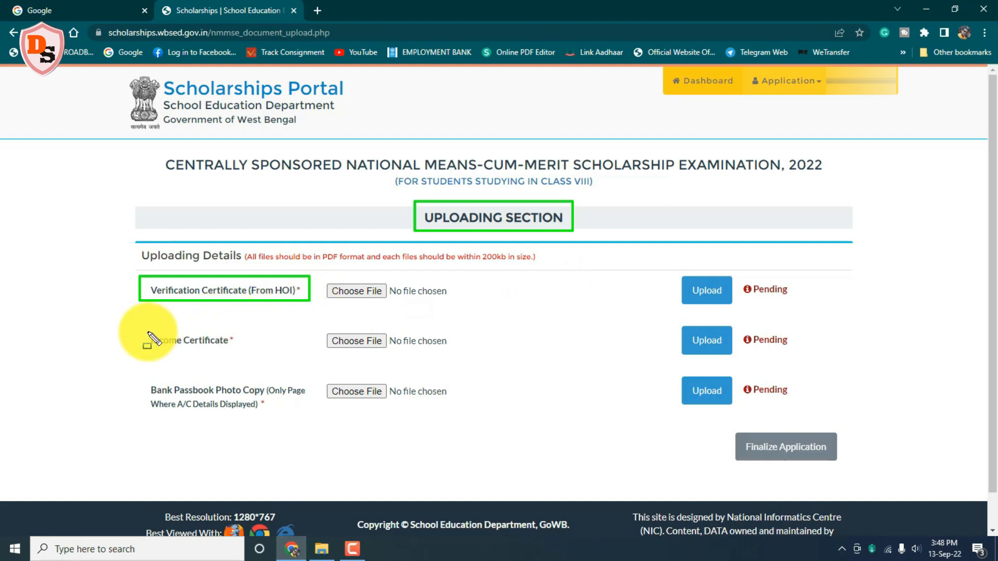
mouse_move(137, 330)
left_mouse_down()
mouse_move(244, 331)
mouse_move(245, 351)
left_mouse_up()
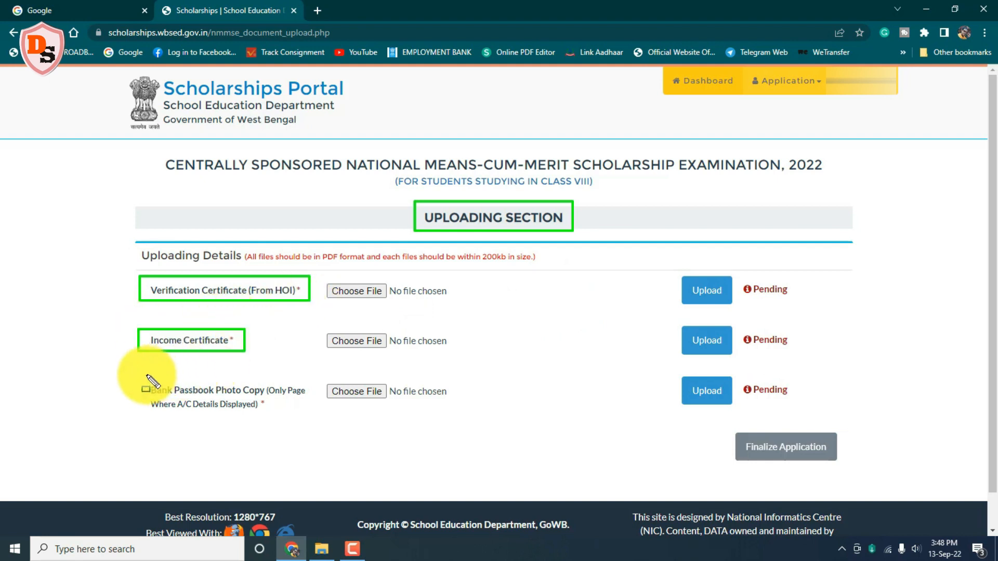
mouse_move(144, 378)
left_mouse_down()
mouse_move(279, 399)
mouse_move(312, 407)
mouse_move(310, 415)
left_mouse_up()
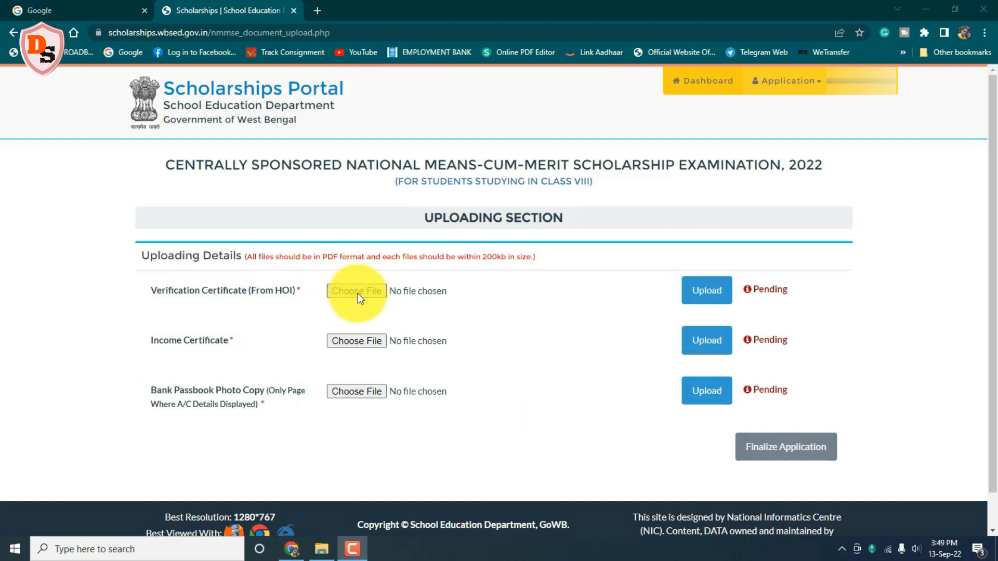
Step: Attach Certificate frrom HOI.pdf to the Verification Certificate (From HOI) row and upload it
left_click(358, 294)
left_click(310, 135)
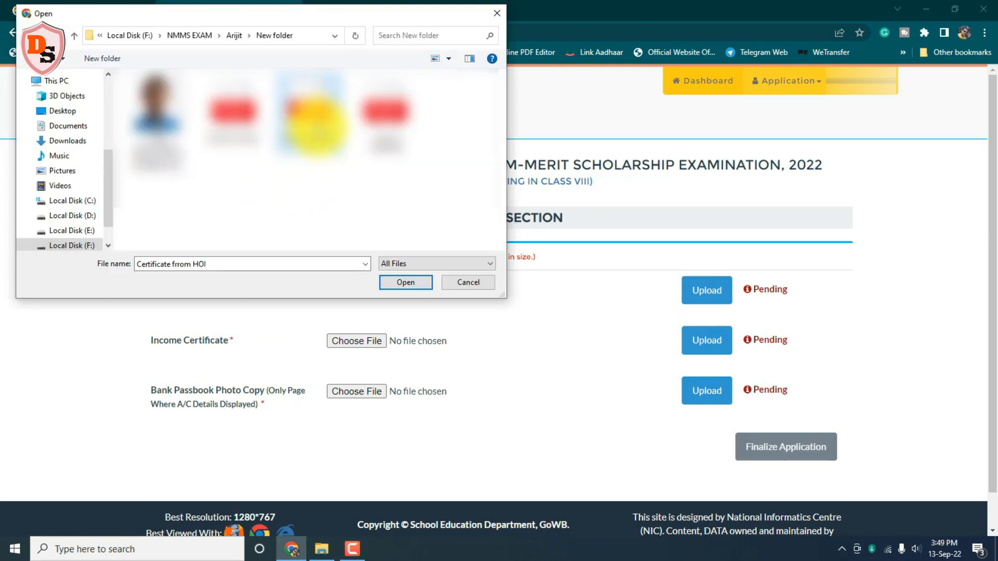
left_click(405, 283)
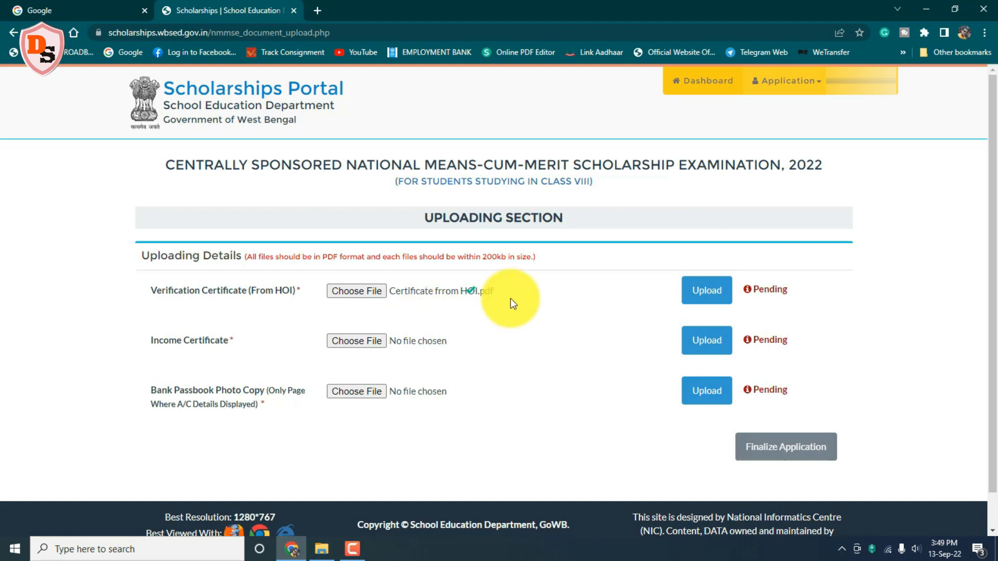
left_click(711, 295)
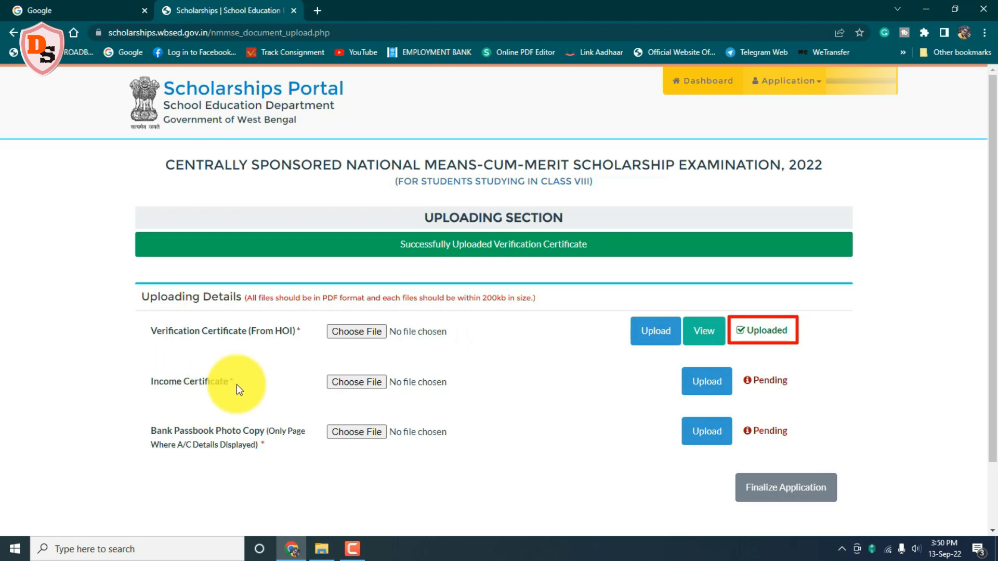
Step: Attach and upload the income certificate PDF in the Income Certificate row
left_click(358, 381)
left_click(385, 120)
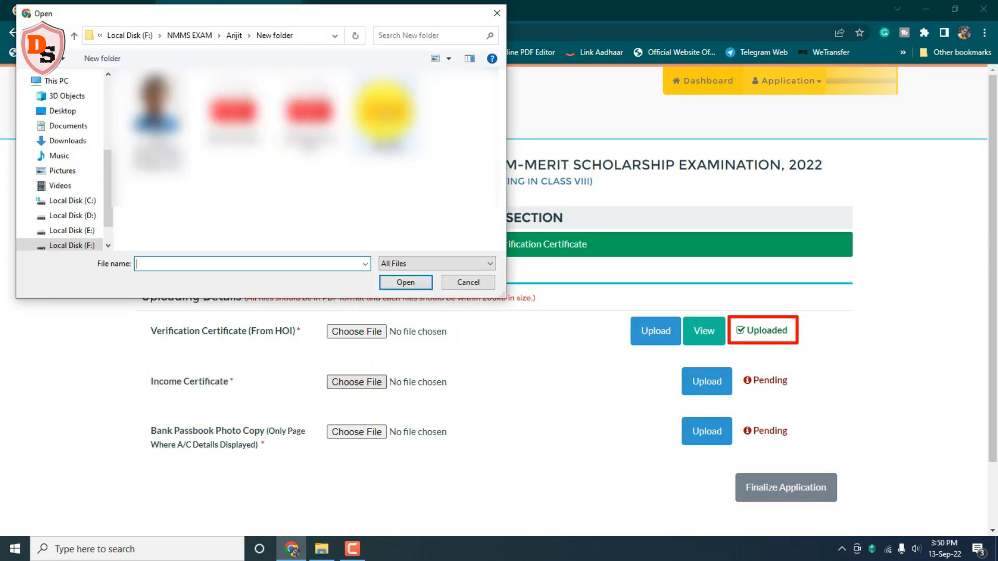
left_click(405, 283)
left_click(696, 377)
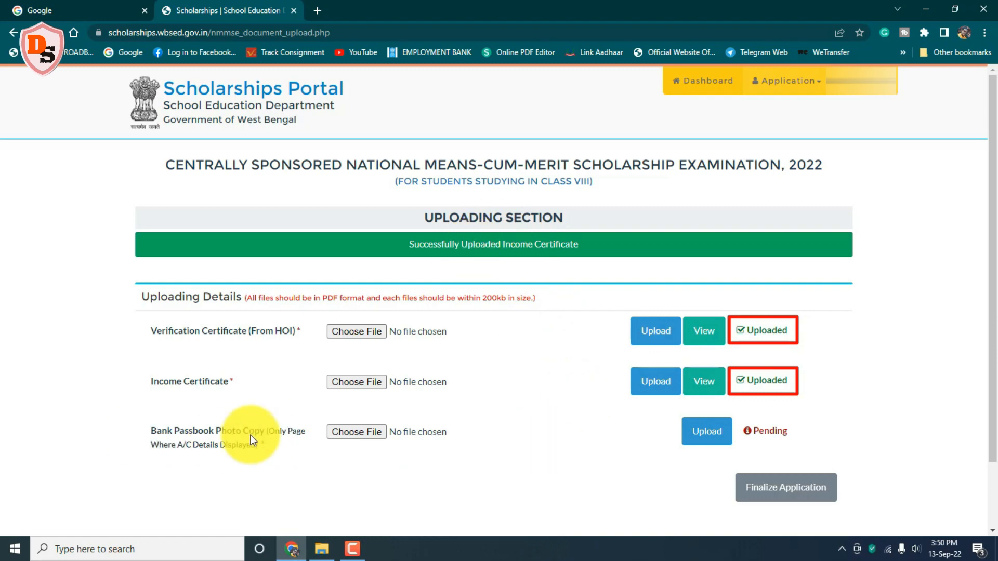
Step: Upload the bank passbook PDF as the Bank Passbook Photo Copy, then preview the Verification Certificate
left_click(357, 432)
left_click(232, 109)
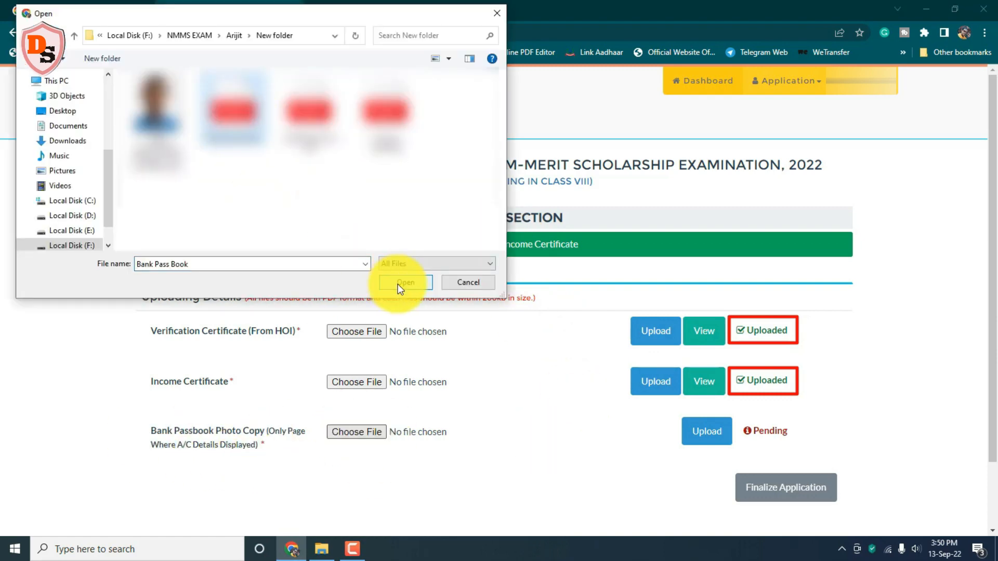
left_click(406, 282)
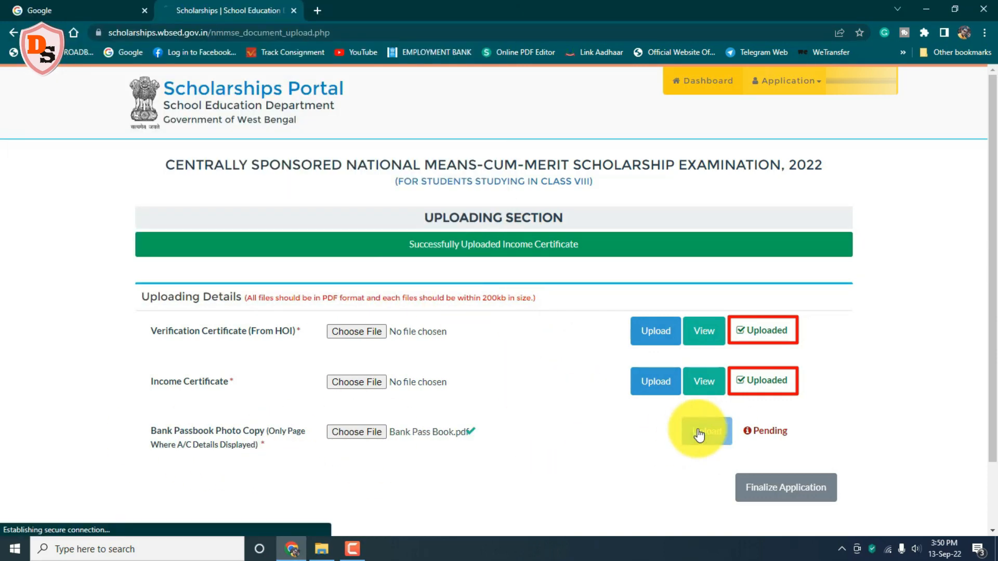
left_click(697, 433)
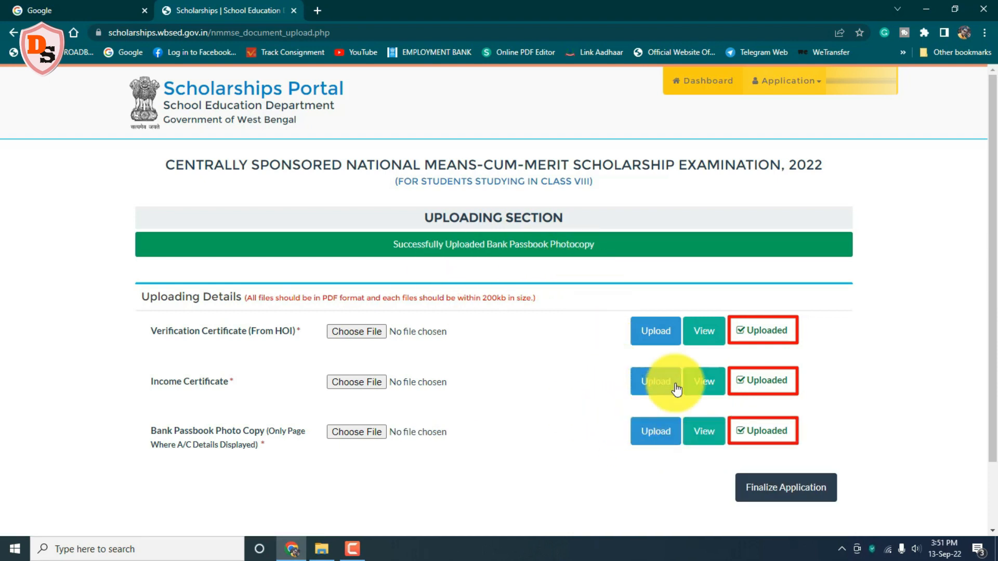
left_click(707, 331)
Step: Review the uploaded verification certificate in the preview, then close it
scroll(768, 296, "down", 5)
scroll(769, 297, "up", 5)
left_click(764, 94)
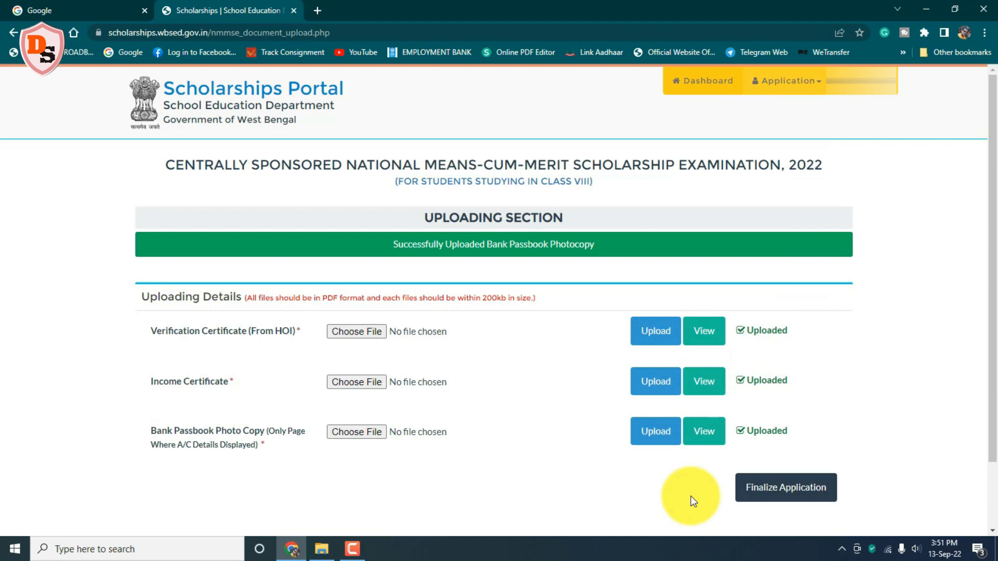
left_click_drag(724, 463, 848, 514)
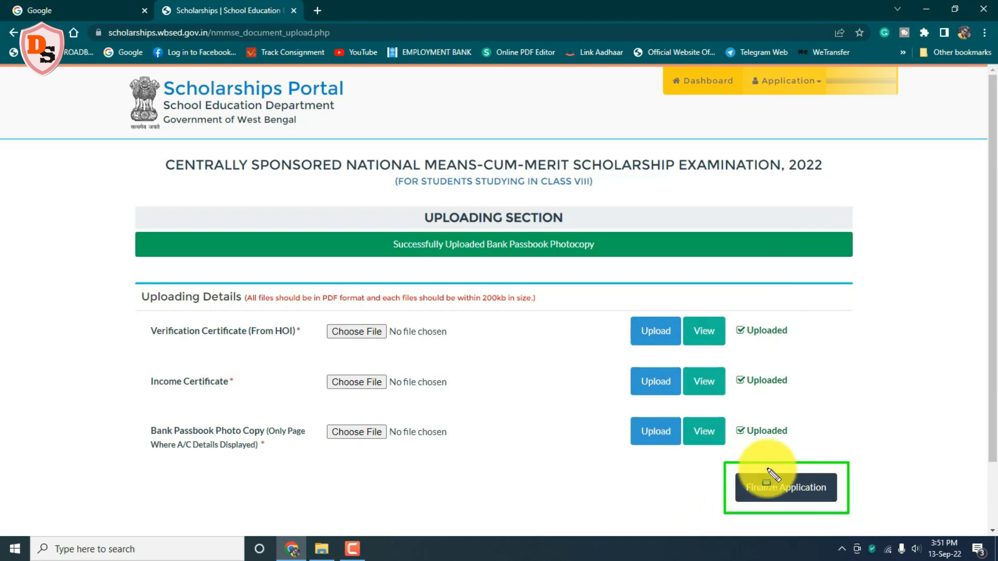
key("Escape")
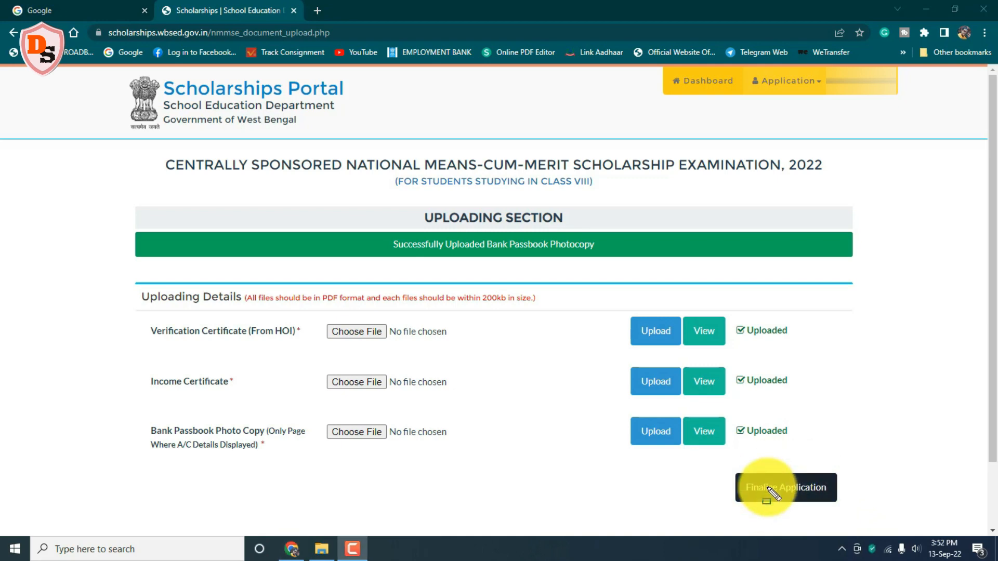
Step: Finalize the NMMSE 2022 application, confirm it, and acknowledge the finalized message
left_click(770, 492)
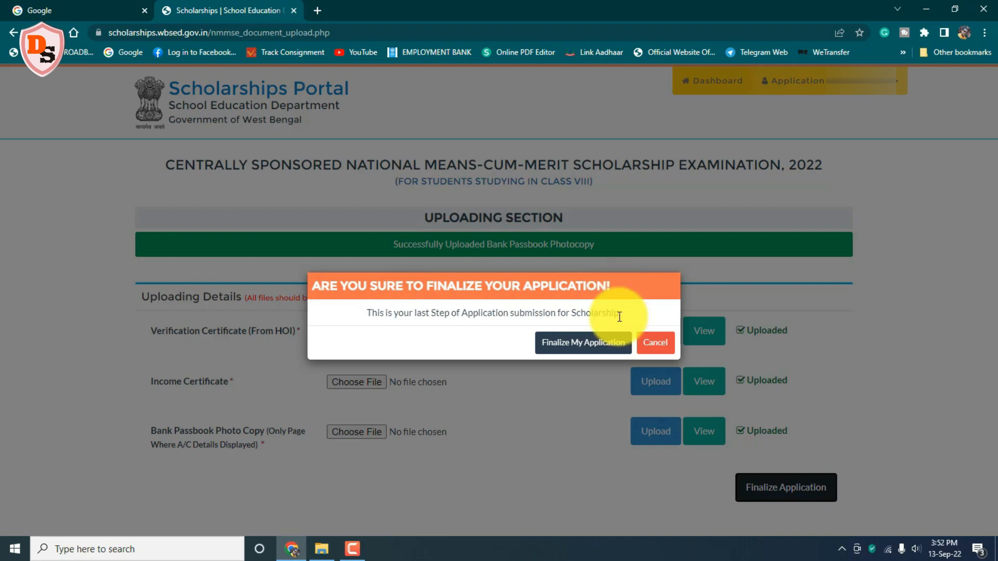
left_click(569, 344)
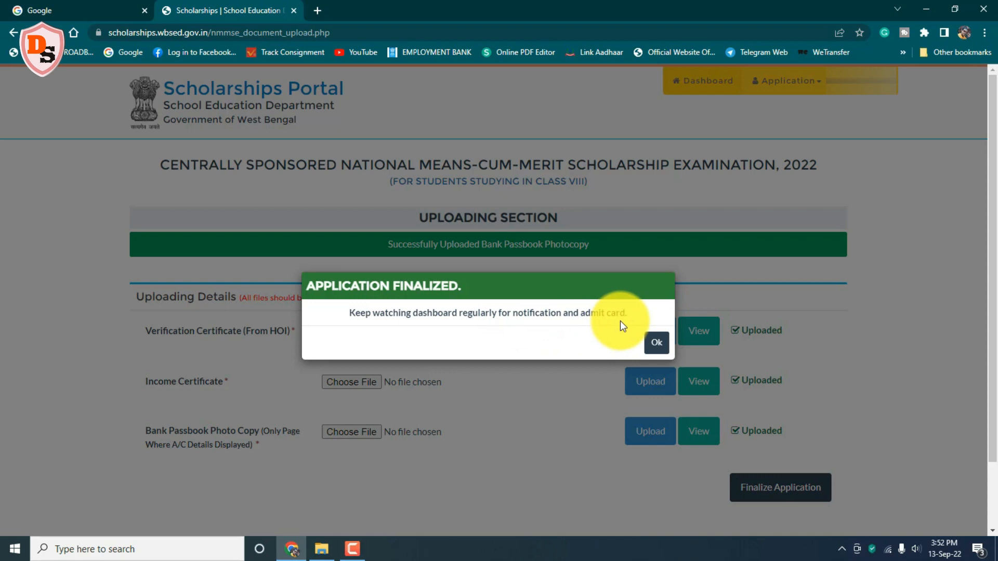
left_click(657, 344)
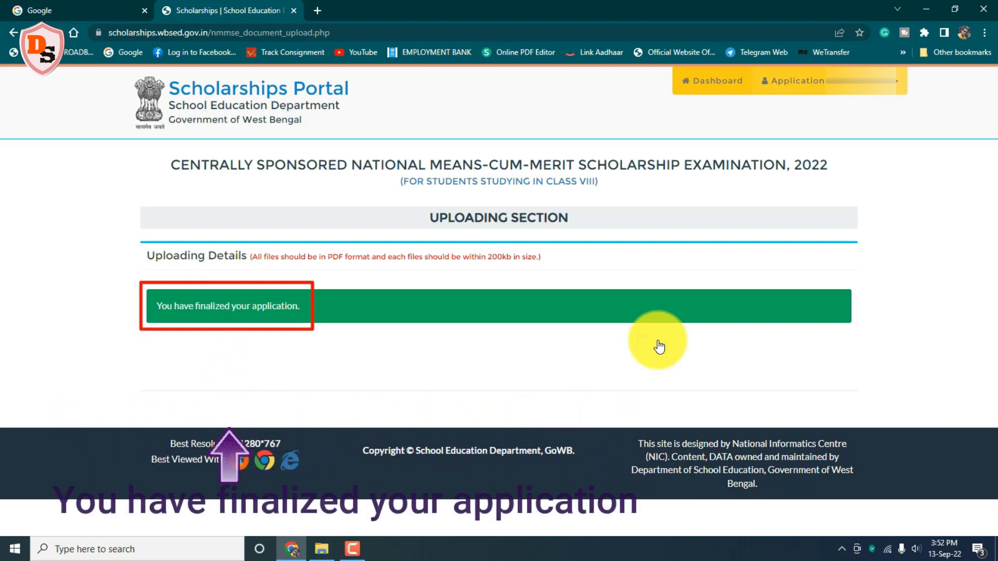
Step: Check the dashboard shows all four status steps complete, then log out of the portal
left_click(709, 83)
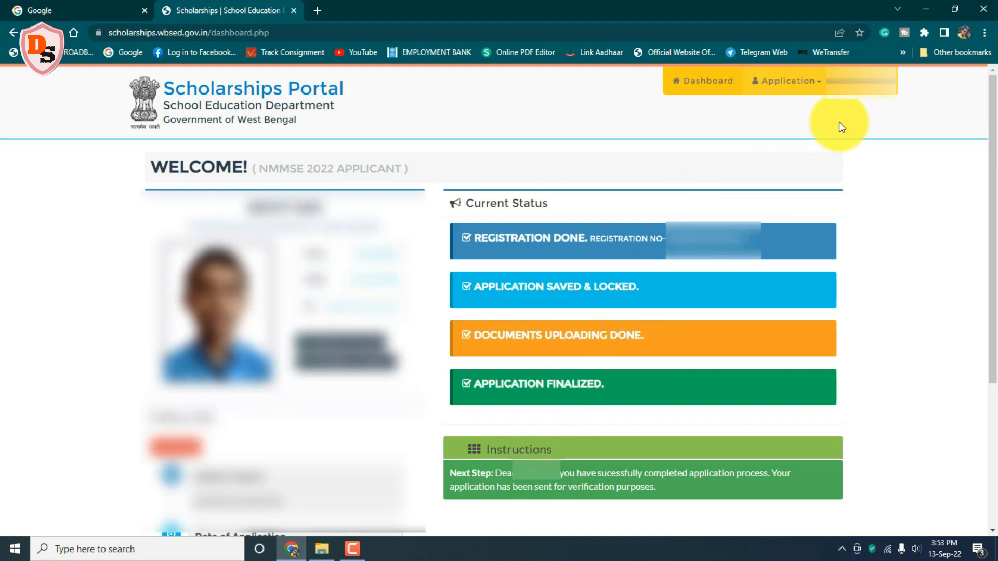
left_click(884, 82)
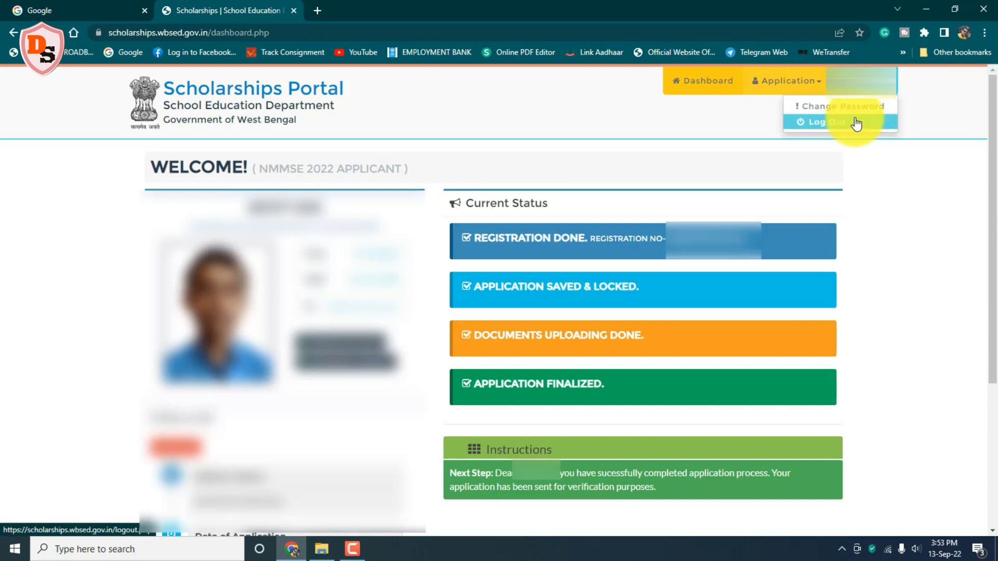
left_click(856, 123)
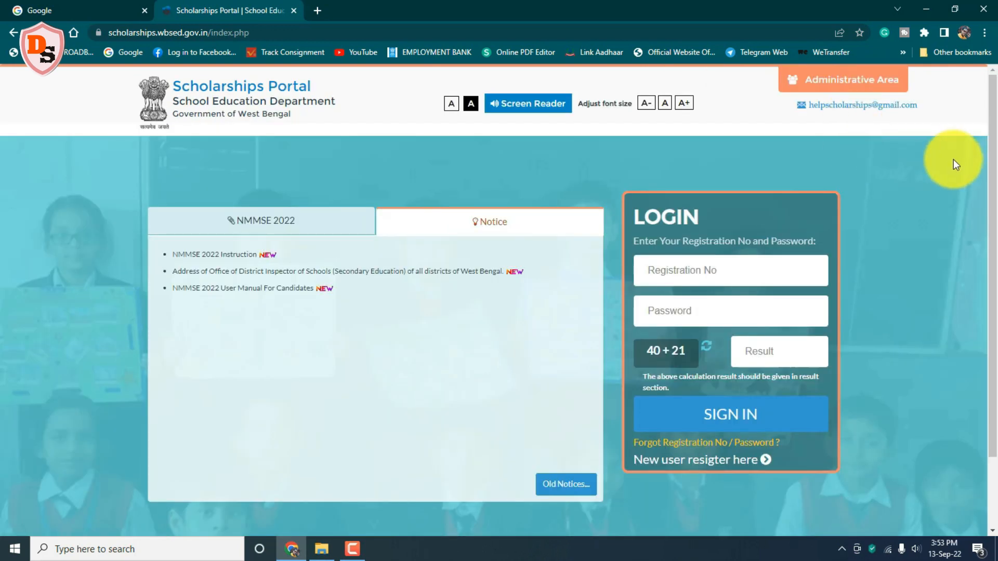